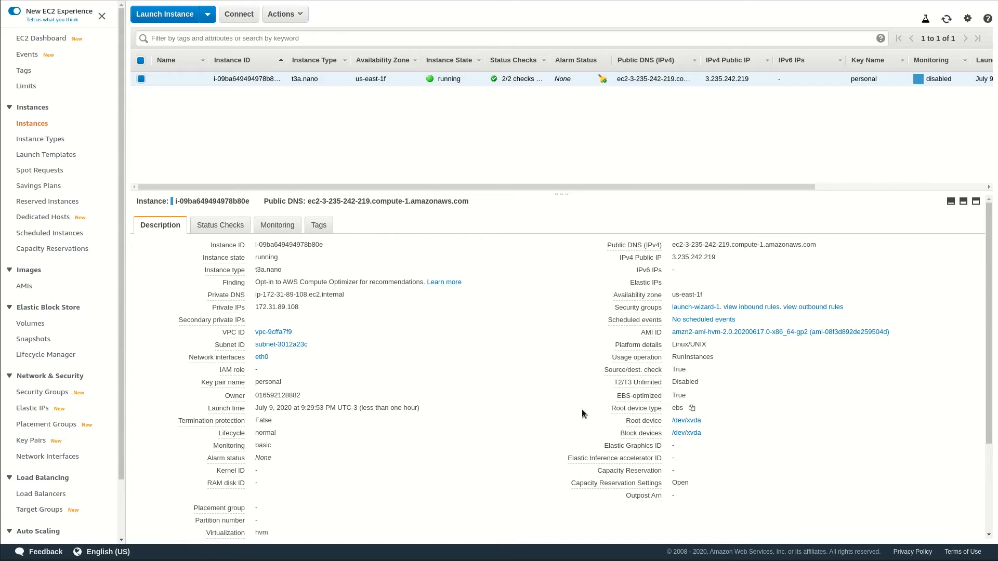
Check the instance's root device type and connect to the instance through EC2 Instance Connect as ec2-user.
left_click_drag(609, 406, 670, 408)
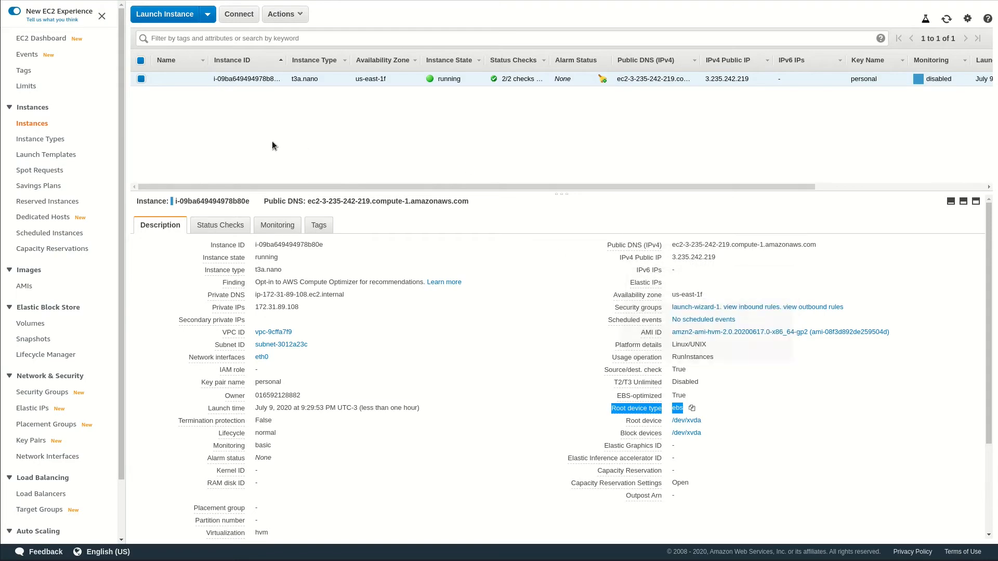
left_click(239, 14)
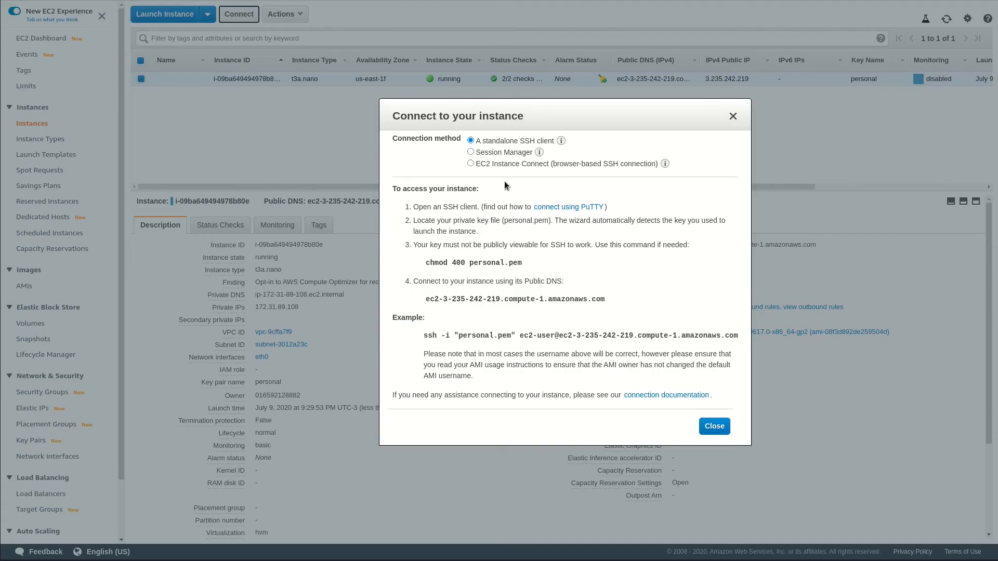
left_click(491, 162)
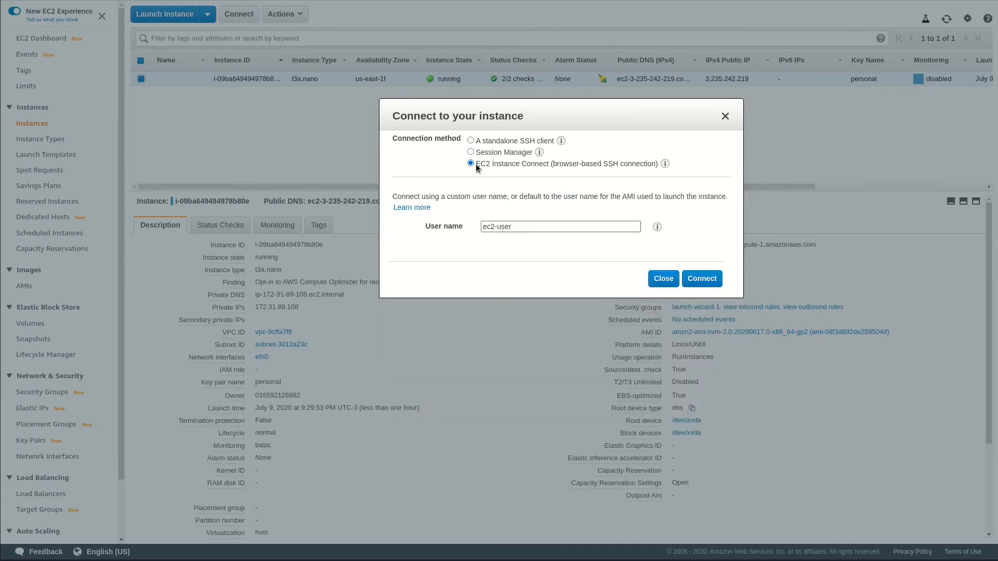
left_click(702, 280)
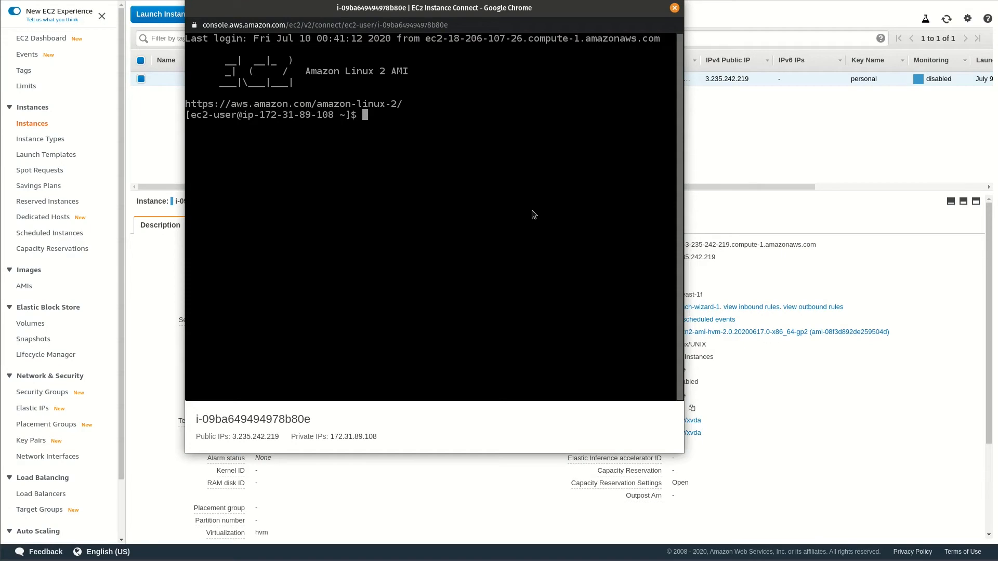
Create an empty file thisismyinstance.txt in the home directory, list the files with ls -lrt, and close the session.
type("touch thisismyin")
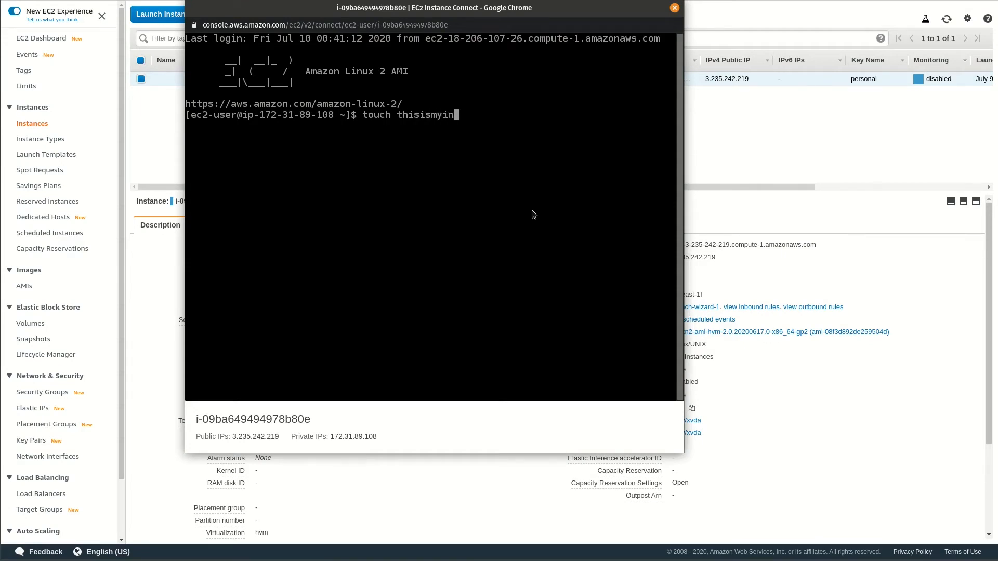
type("stance.txt")
key("Return")
type("ls -lrt")
key("Return")
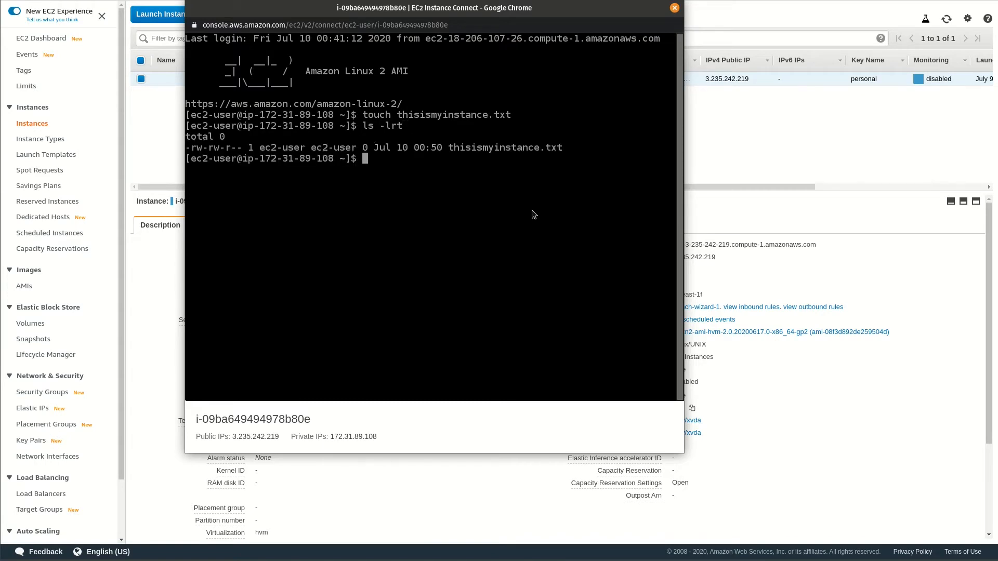
left_click(674, 7)
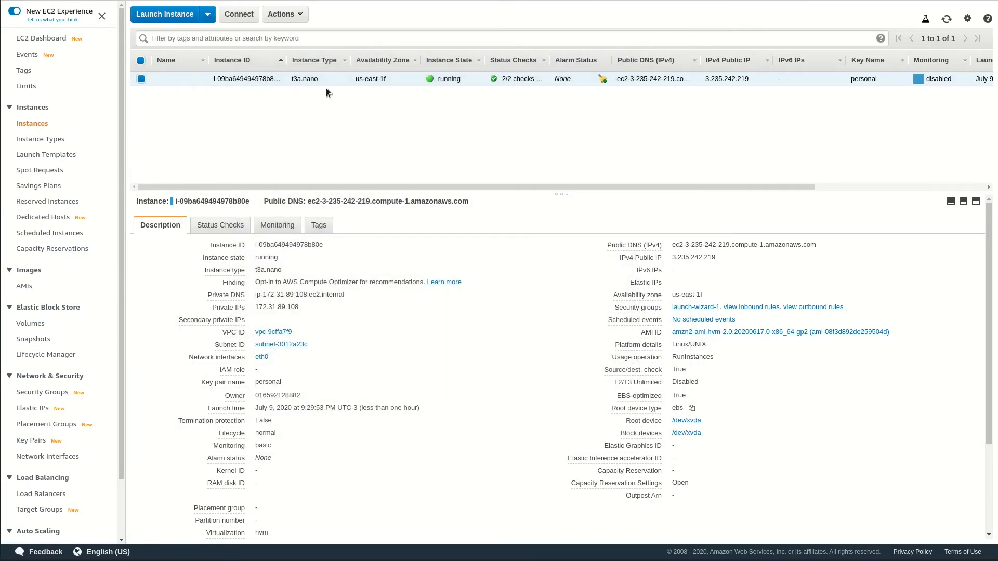
Stop the running t3a.nano instance, and reload the instance list to check its state.
left_click(298, 16)
mouse_move(294, 83)
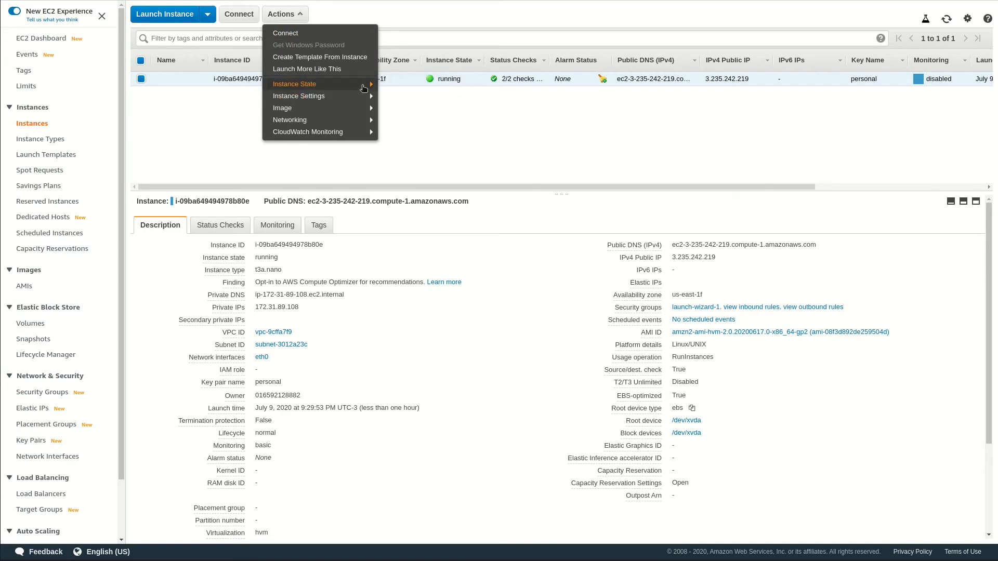
left_click(312, 14)
left_click(304, 14)
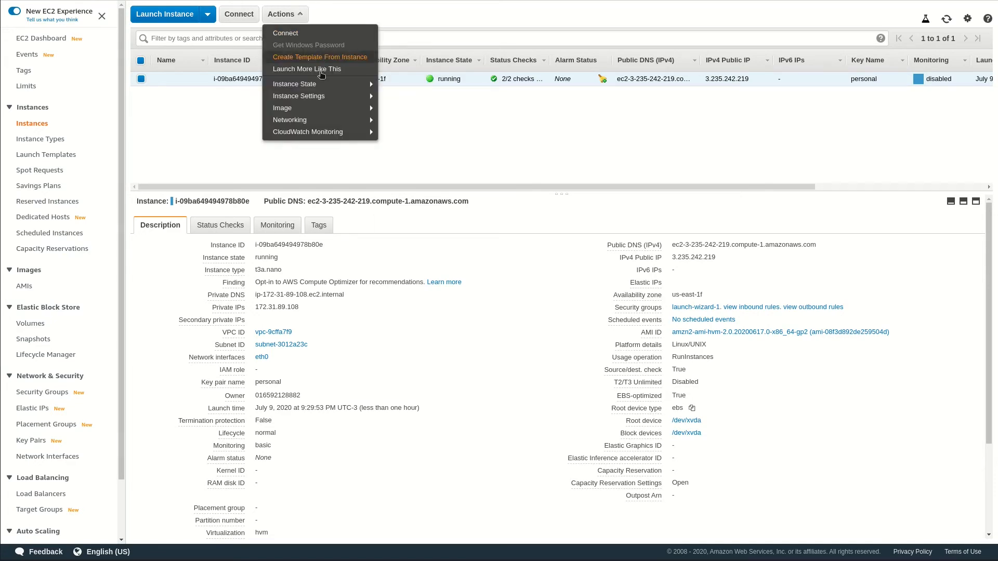
mouse_move(331, 84)
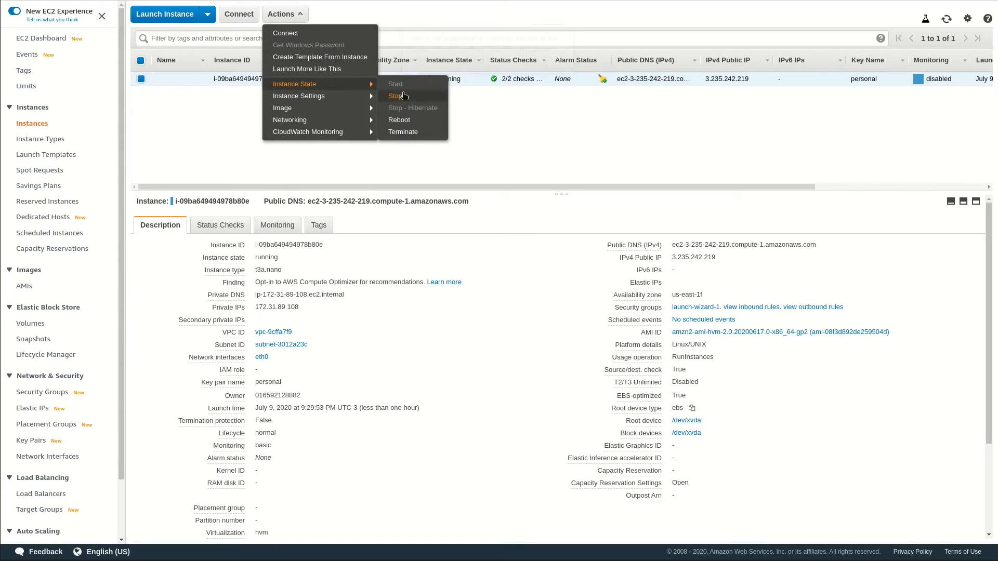
left_click(402, 96)
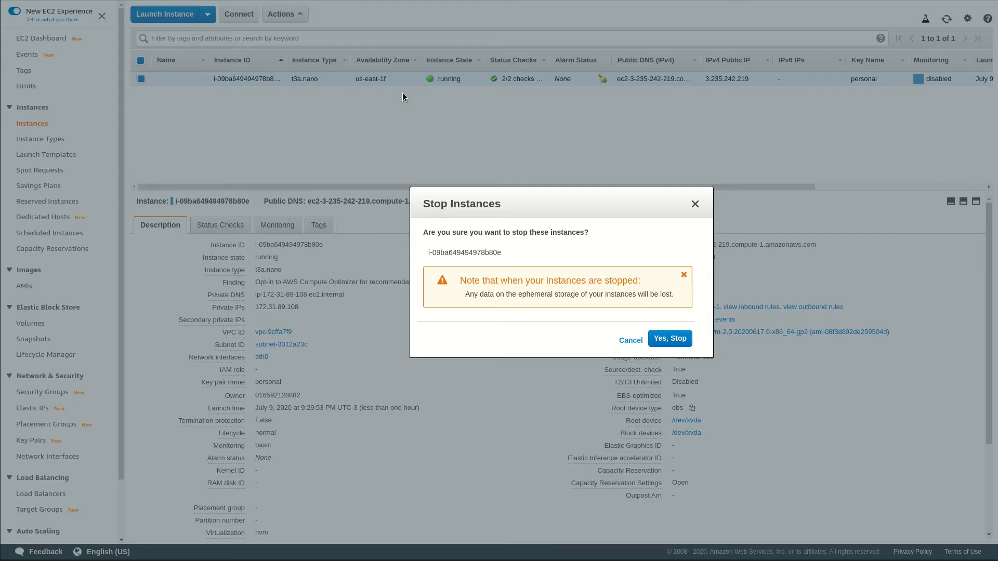
left_click(679, 339)
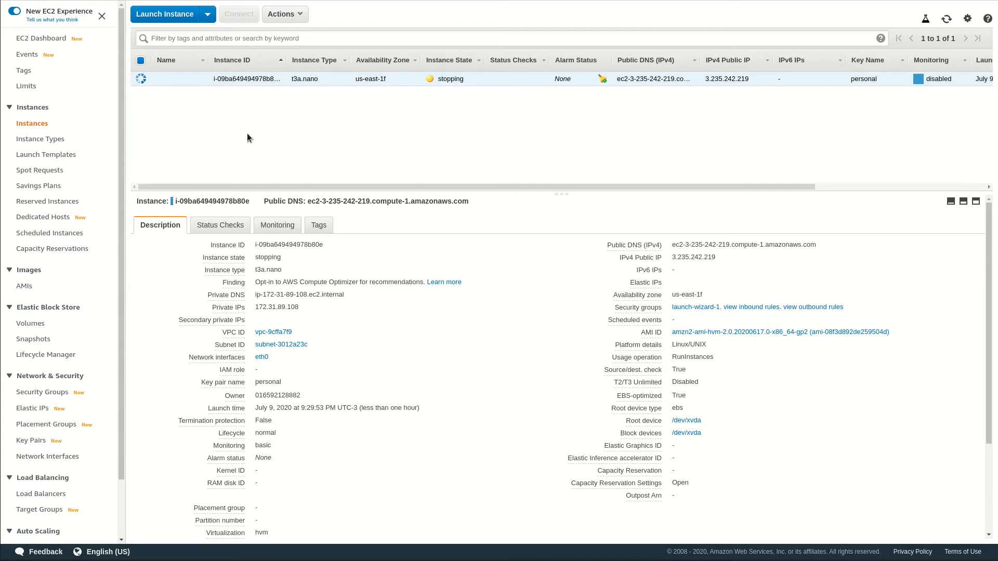
left_click(52, 139)
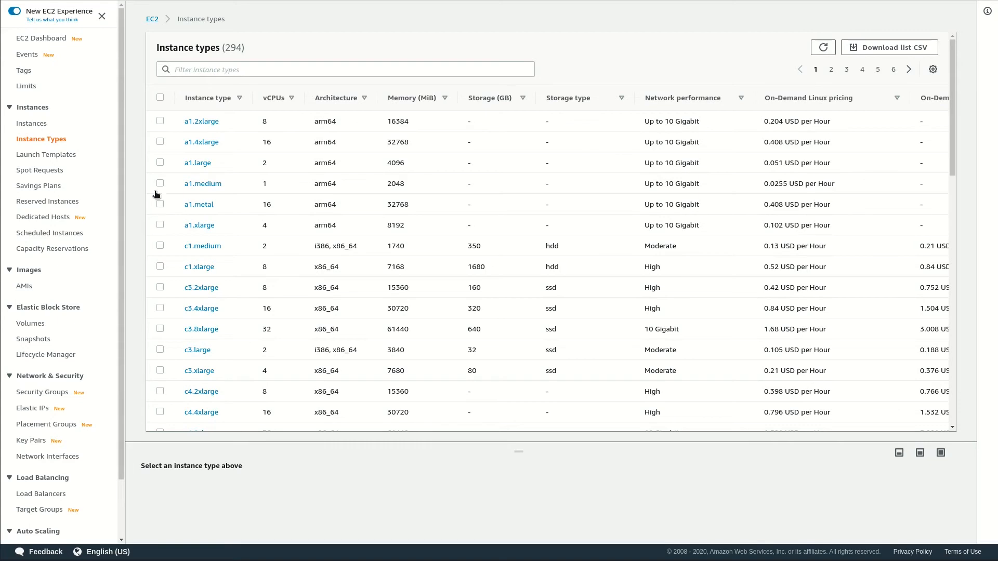
left_click(38, 124)
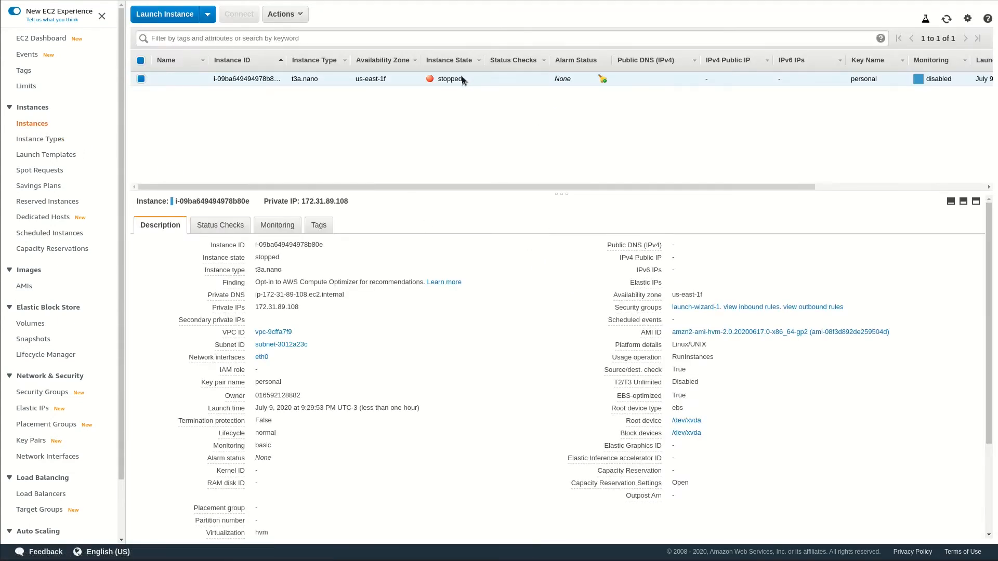
Change the stopped instance's type to t3a.micro.
left_click(285, 14)
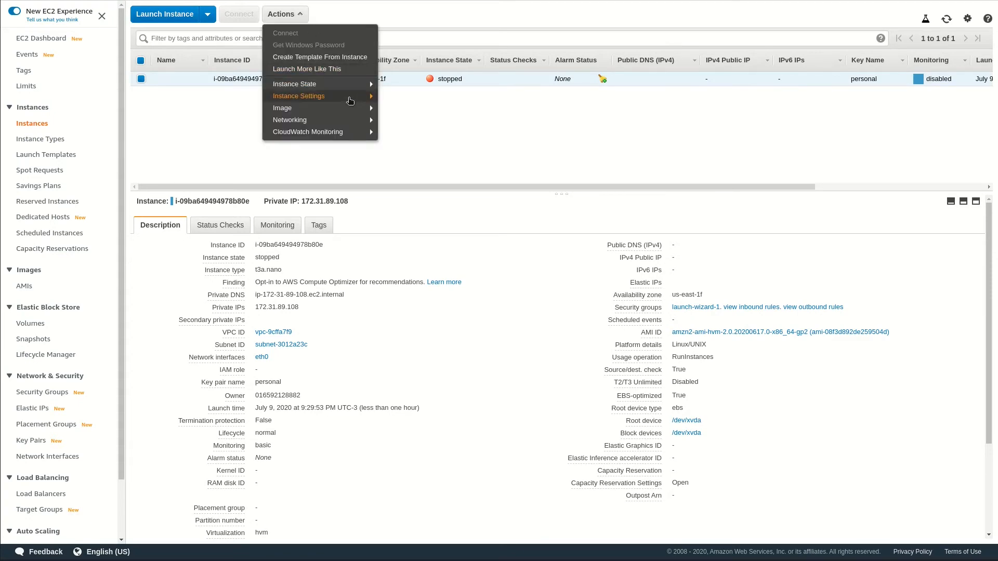
mouse_move(370, 97)
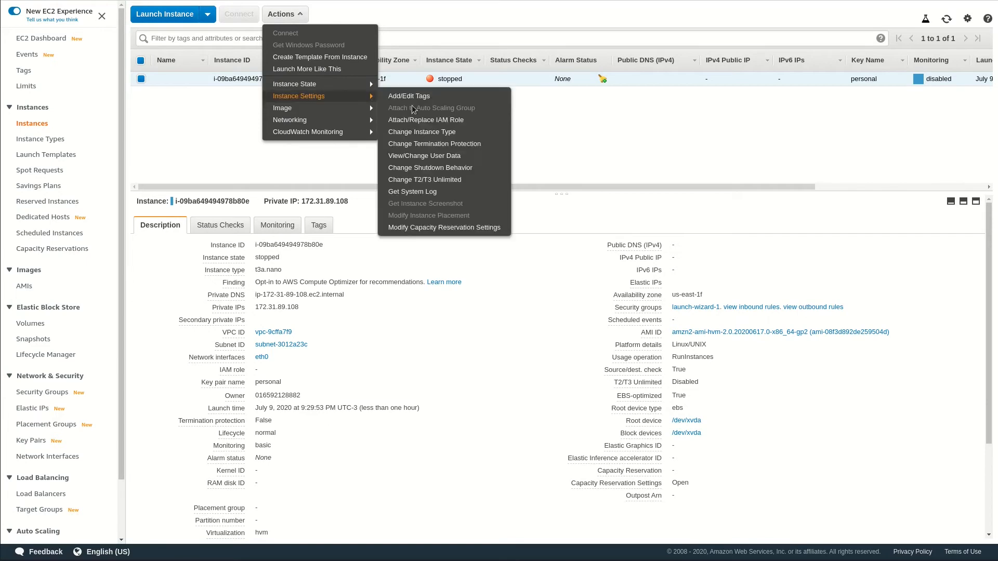
left_click(421, 134)
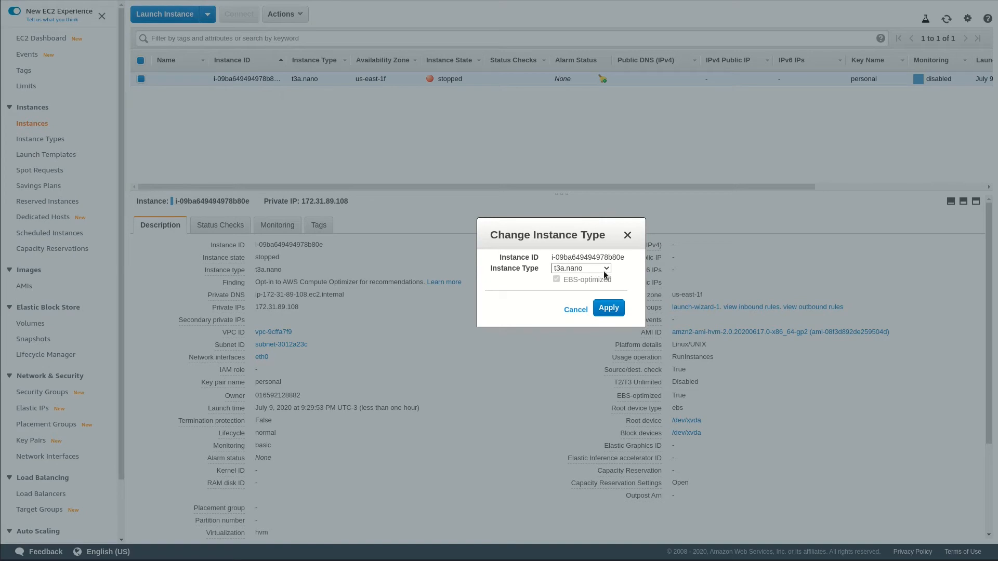
left_click(607, 269)
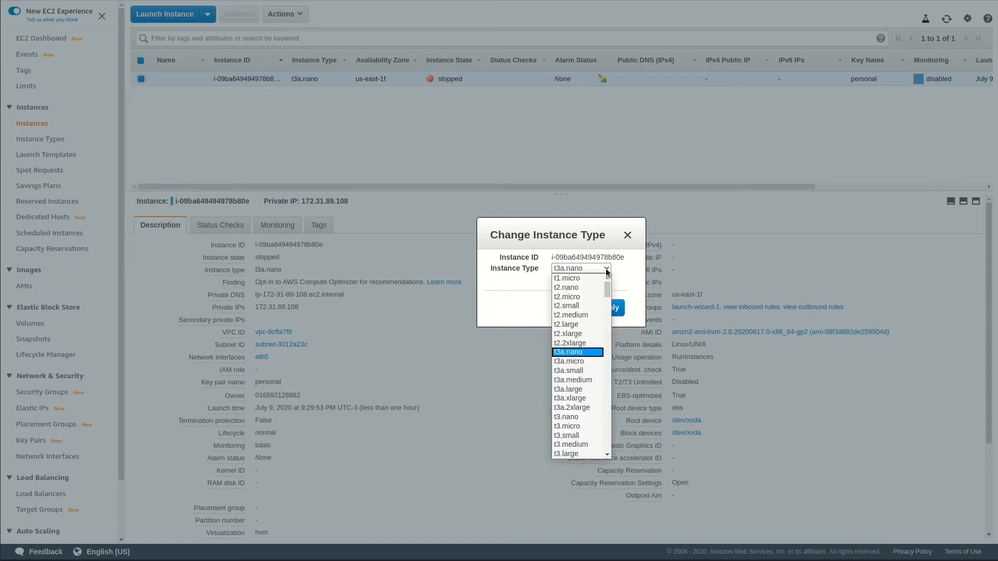
left_click(575, 362)
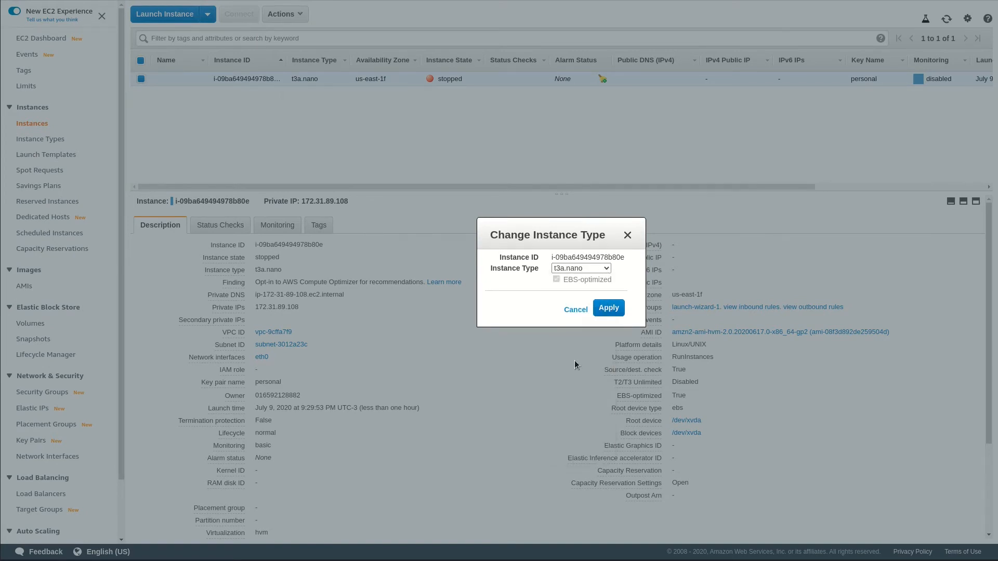
left_click(611, 309)
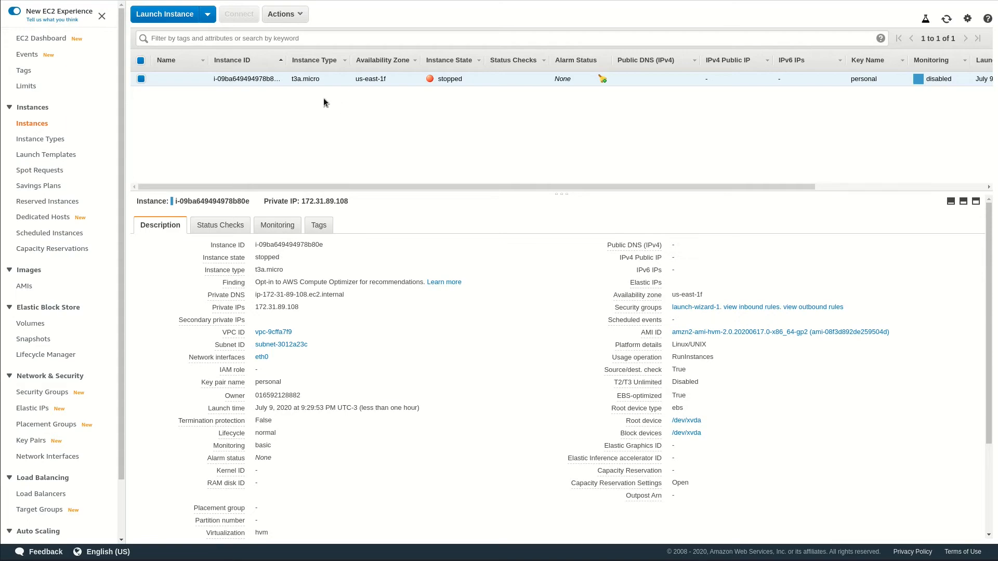
Start the stopped t3a.micro instance and confirm the start.
left_click(301, 20)
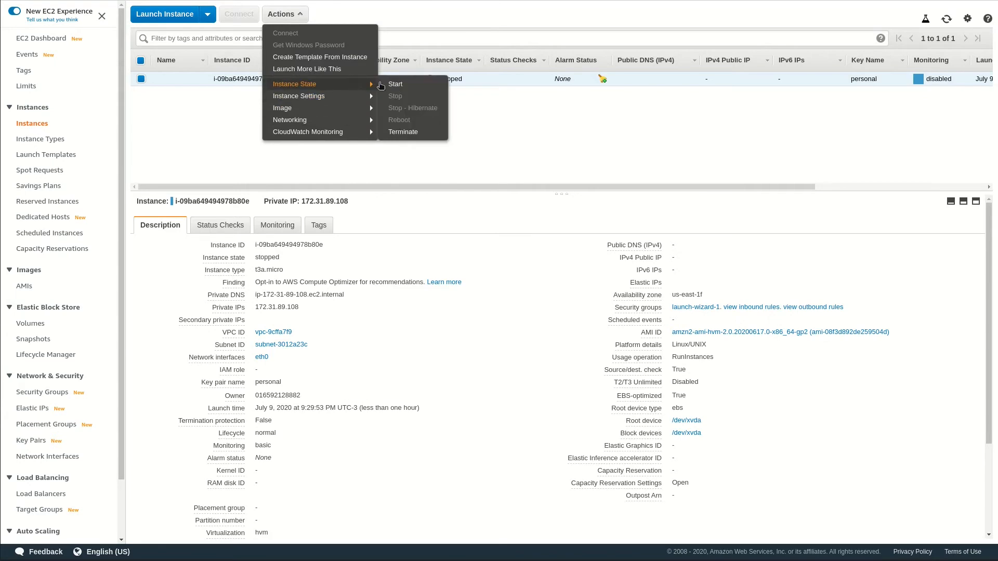
left_click(395, 84)
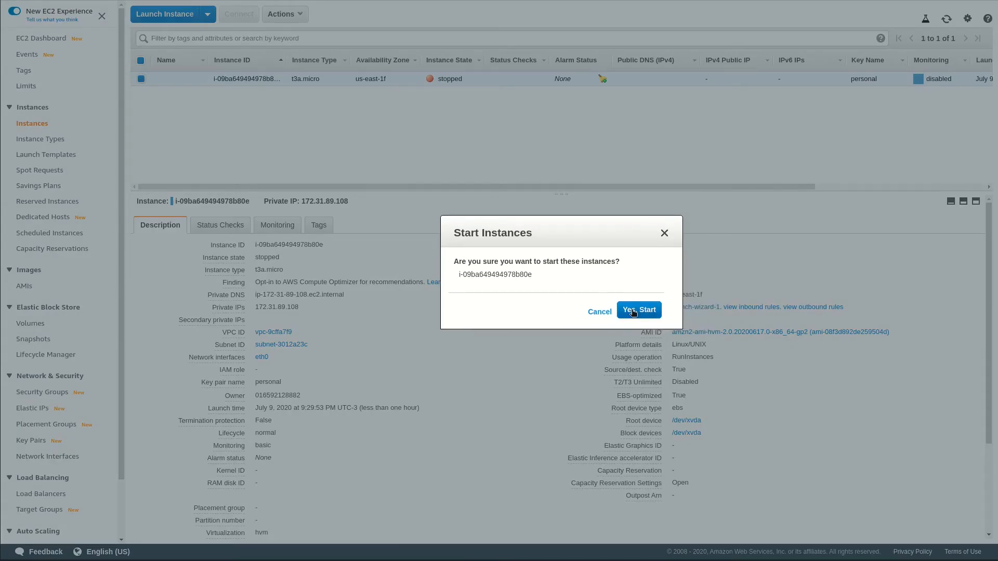
left_click(636, 311)
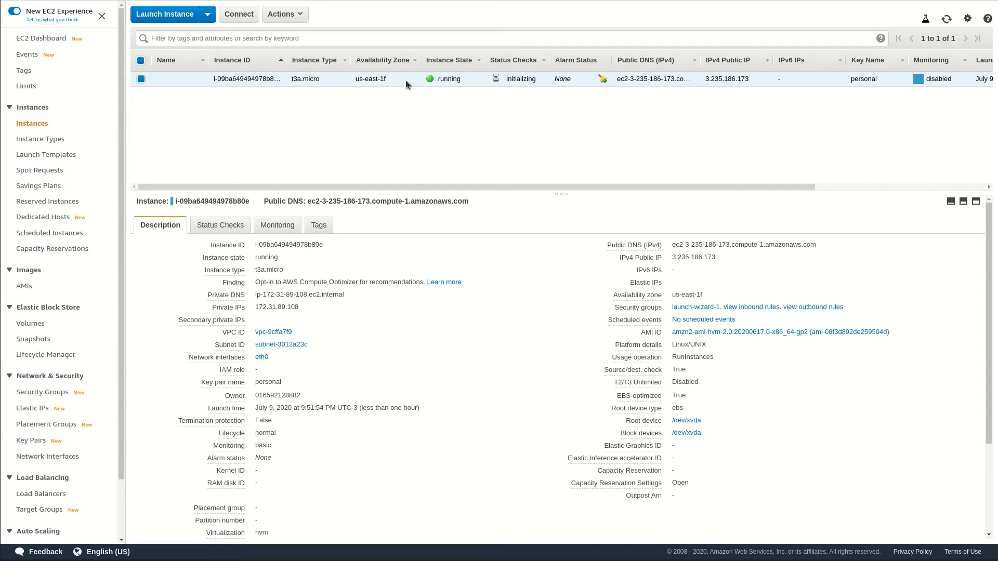
Reconnect to the restarted instance through EC2 Instance Connect with the user name ec2-user.
left_click(239, 14)
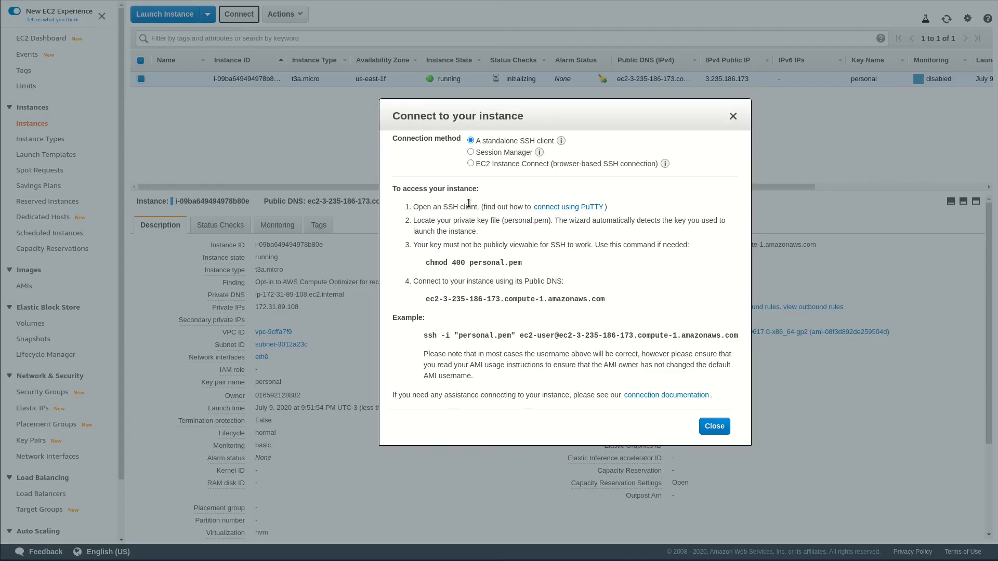
left_click(471, 163)
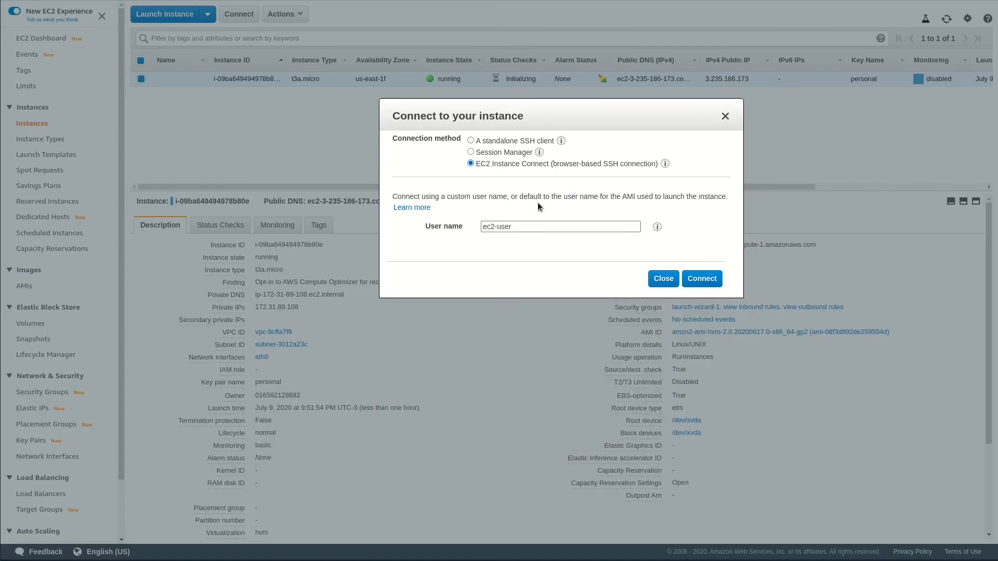
left_click(699, 279)
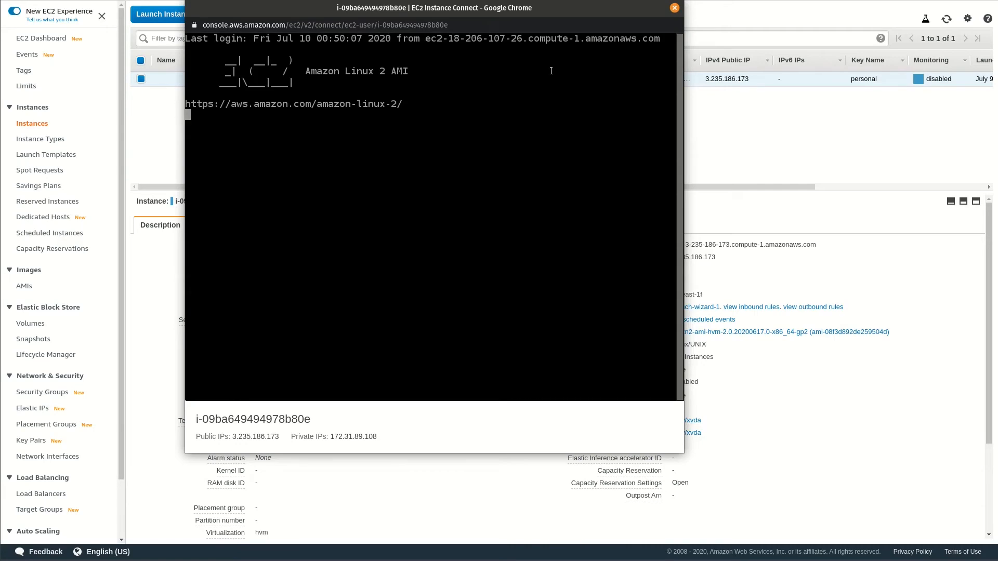
List the home directory with ls -lrt and look for thisismyinstance.txt.
type("ls -lrt")
key("Return")
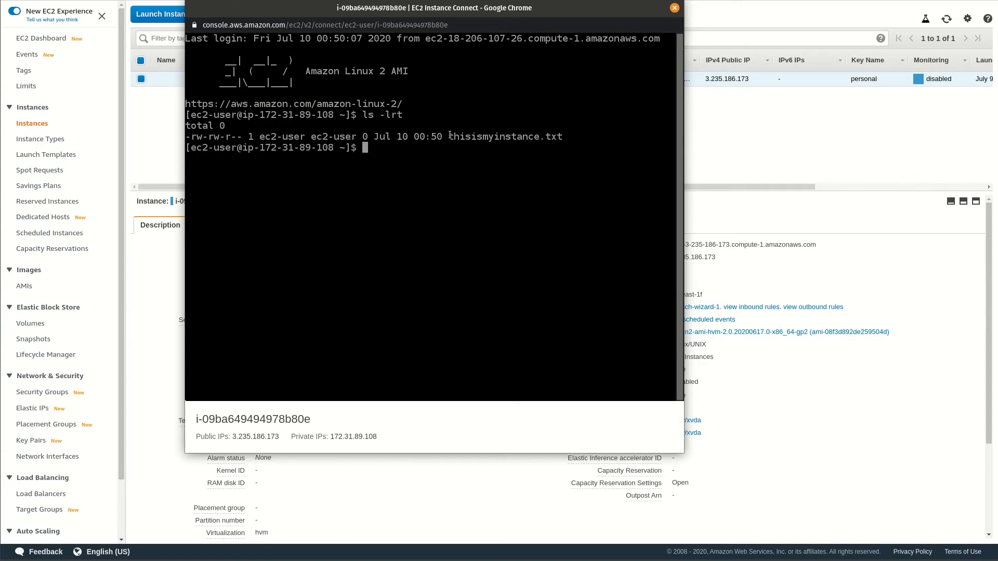
left_click_drag(450, 135, 572, 135)
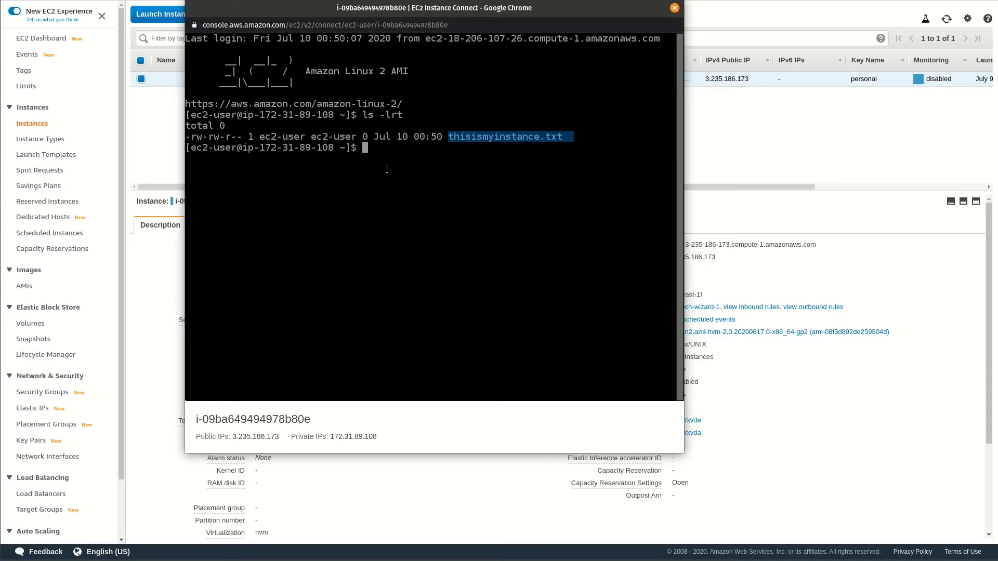
Run top to examine the instance's total and available memory, and close the terminal session.
type("top")
key("Return")
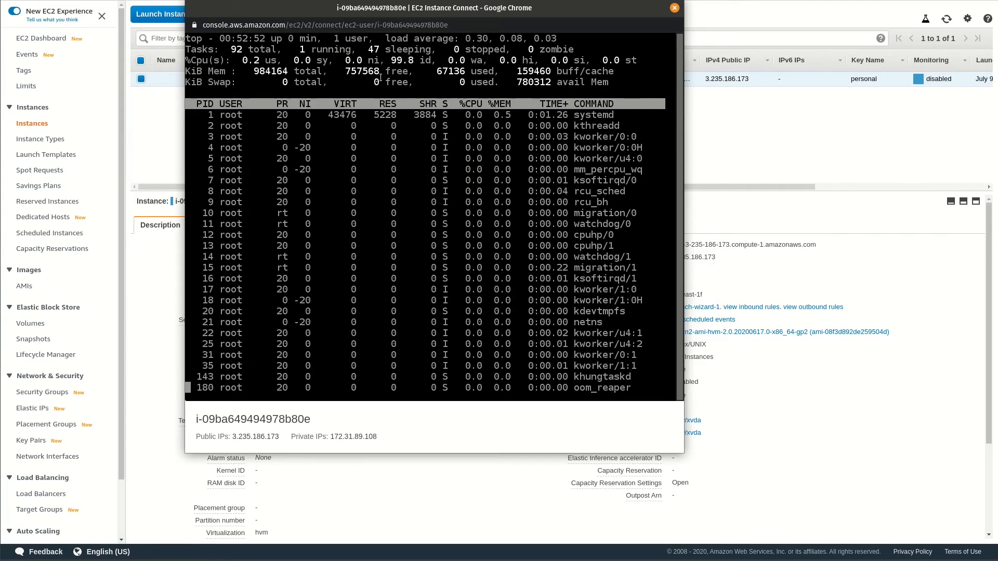
mouse_move(552, 82)
left_mouse_down()
mouse_move(516, 82)
mouse_move(552, 85)
left_mouse_up()
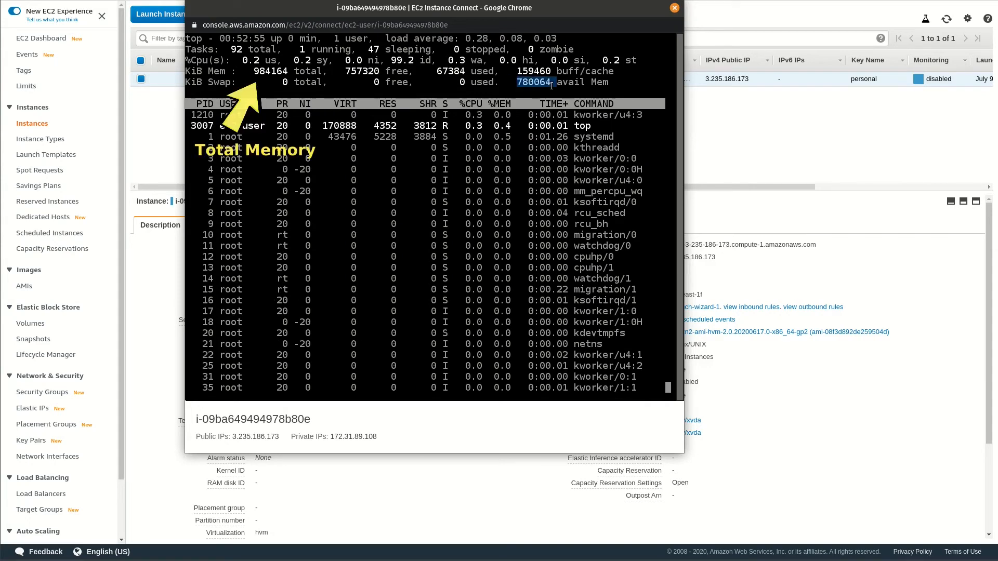
left_click(675, 8)
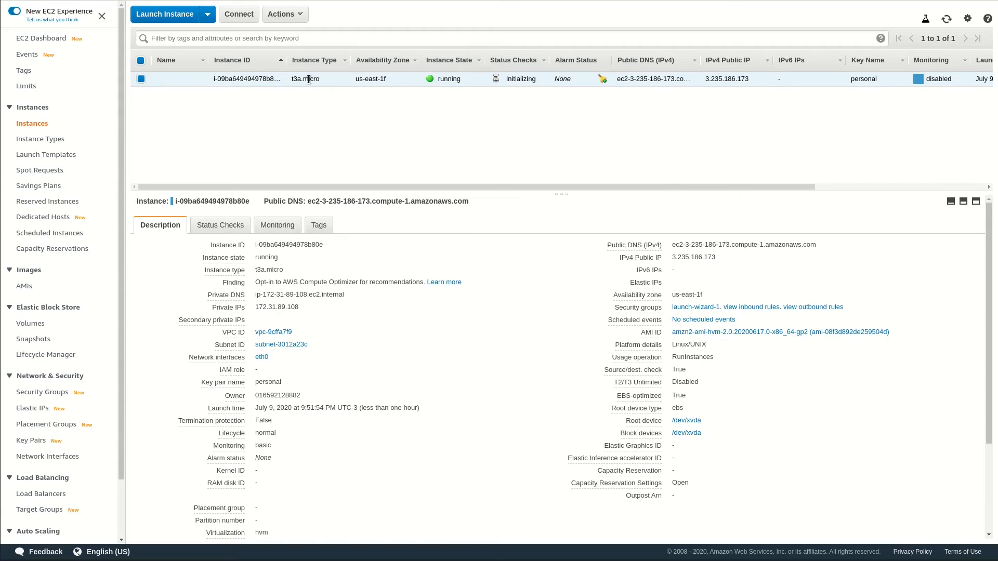
Stop the running t3a.micro instance and refresh the instance list to check its state.
left_click(293, 21)
mouse_move(333, 84)
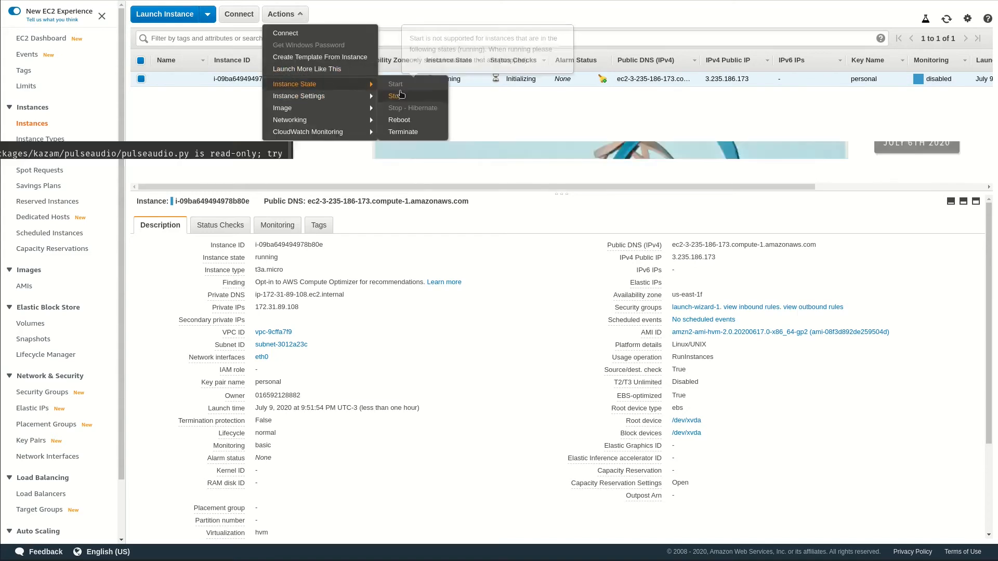
left_click(397, 95)
left_click(670, 338)
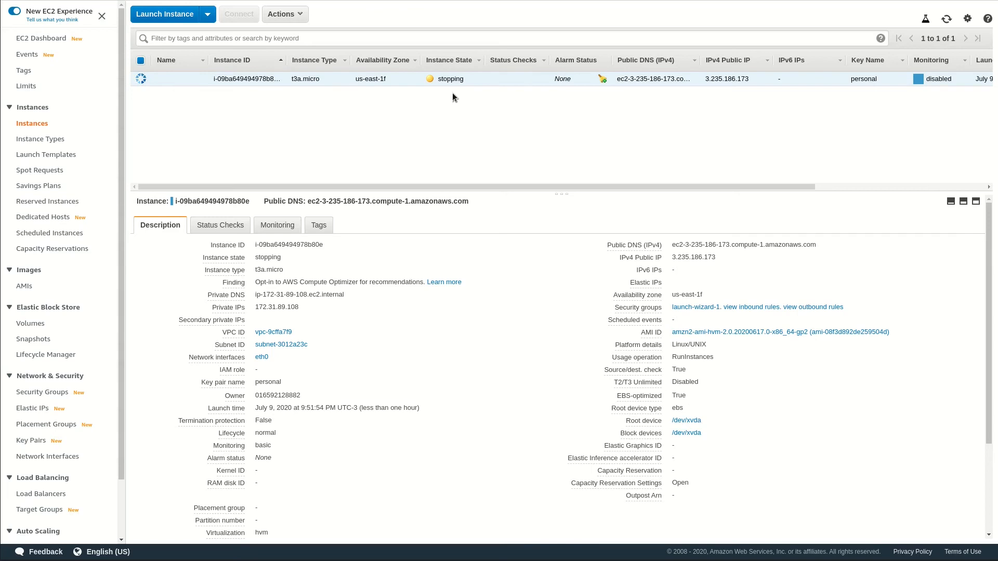
left_click(946, 19)
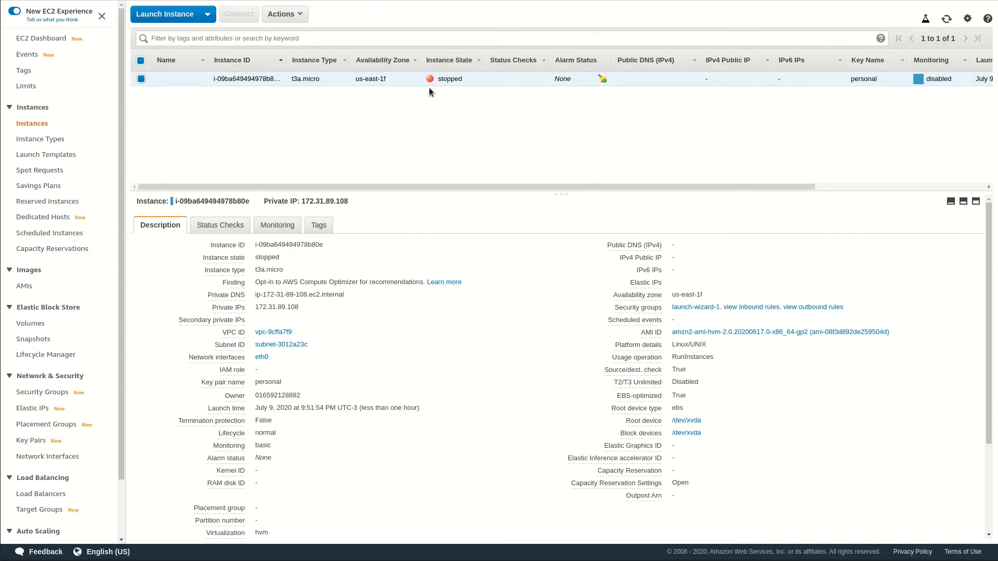
Change the stopped instance's type to c4.large and apply the change.
left_click(300, 20)
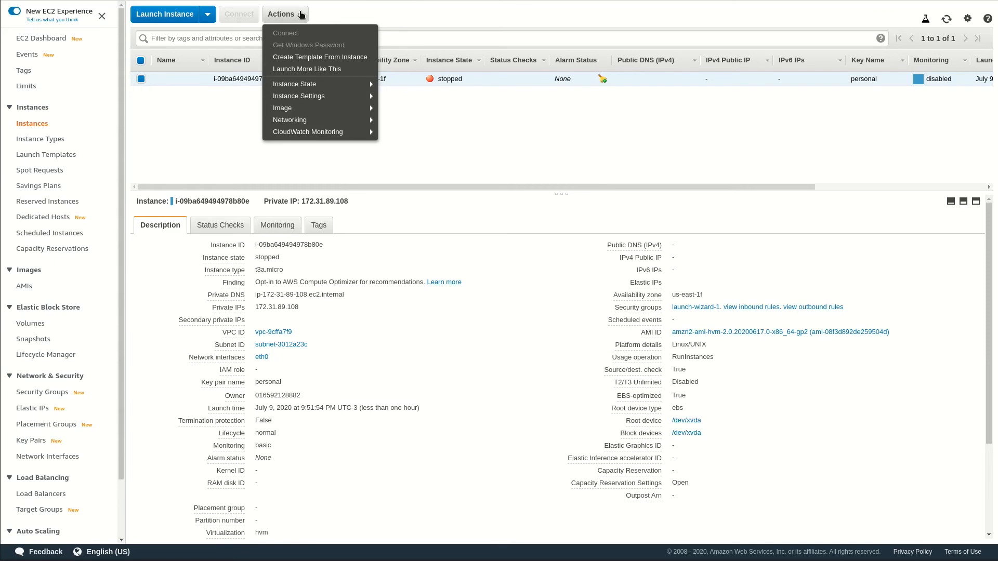
mouse_move(348, 92)
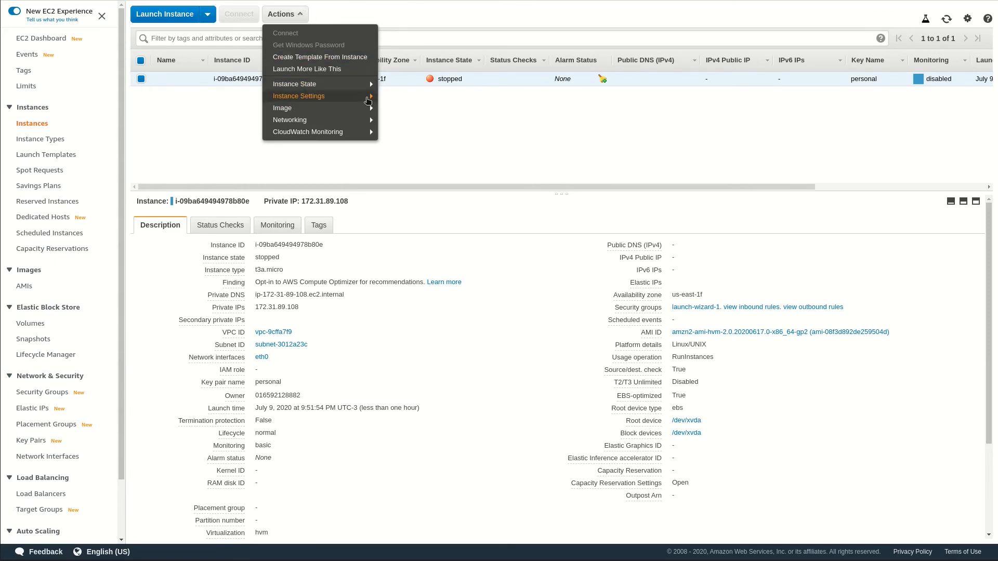
left_click(426, 129)
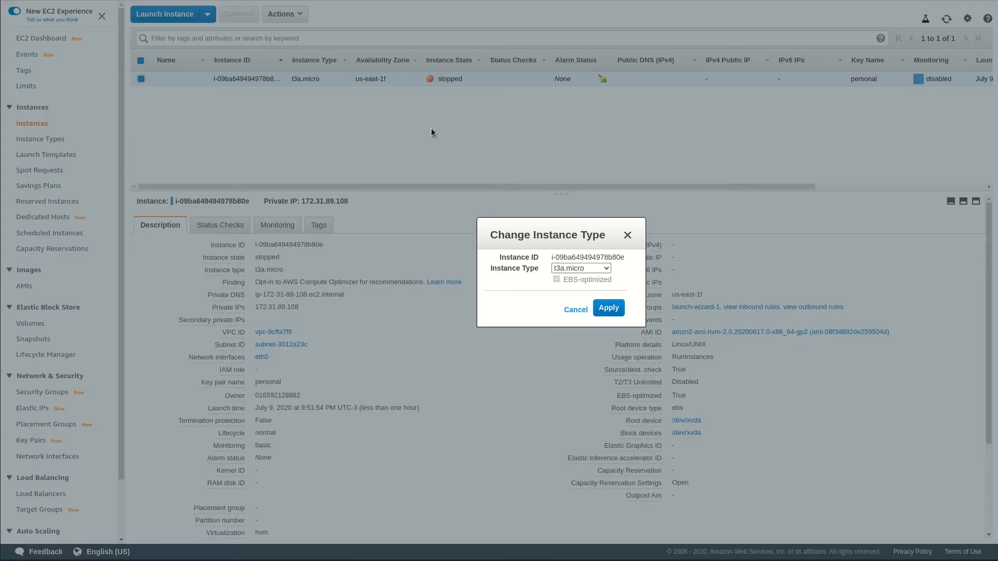
left_click(609, 269)
scroll(589, 291, "down", 5)
scroll(589, 291, "down", 15)
scroll(568, 302, "down", 15)
scroll(567, 306, "down", 15)
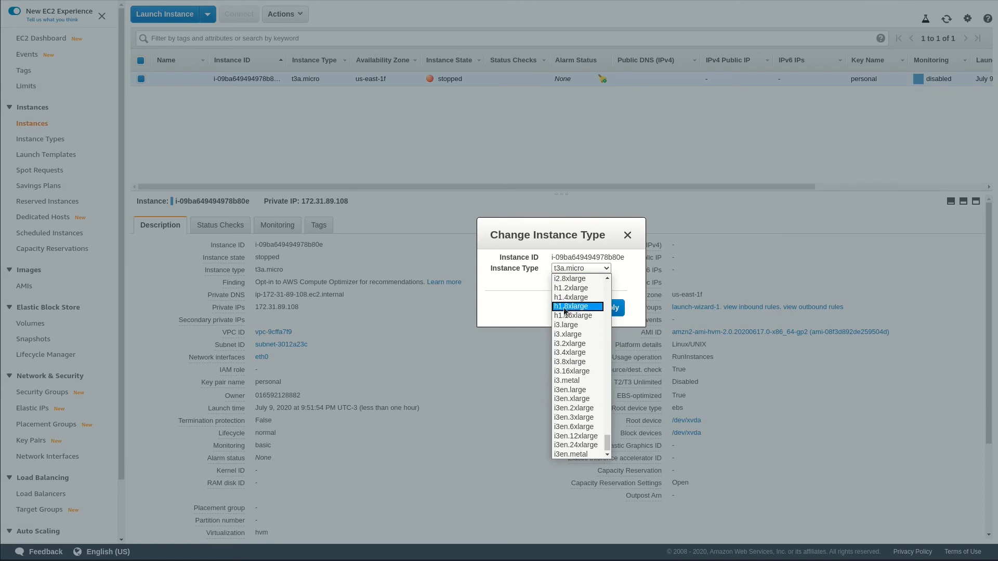
scroll(566, 316, "up", 15)
scroll(567, 317, "up", 15)
scroll(570, 318, "up", 2)
scroll(571, 323, "down", 10)
scroll(568, 333, "down", 20)
scroll(570, 333, "down", 2)
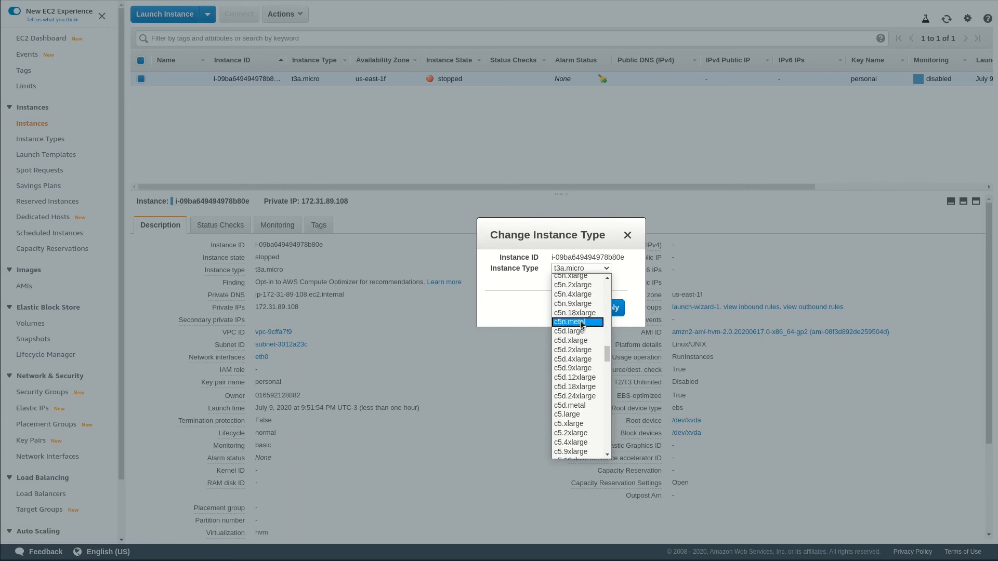
scroll(581, 325, "down", 10)
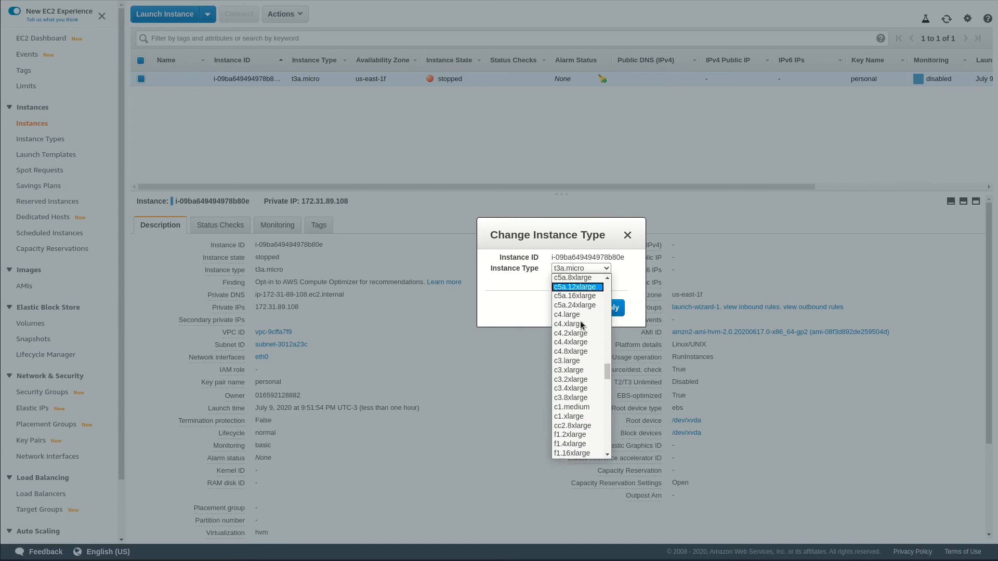
scroll(582, 326, "down", 7)
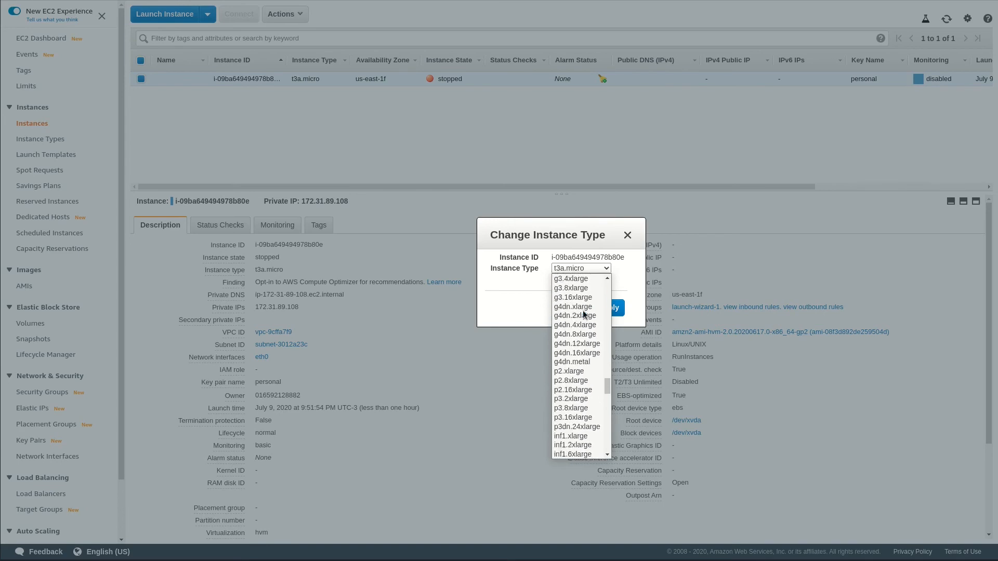
scroll(584, 314, "up", 15)
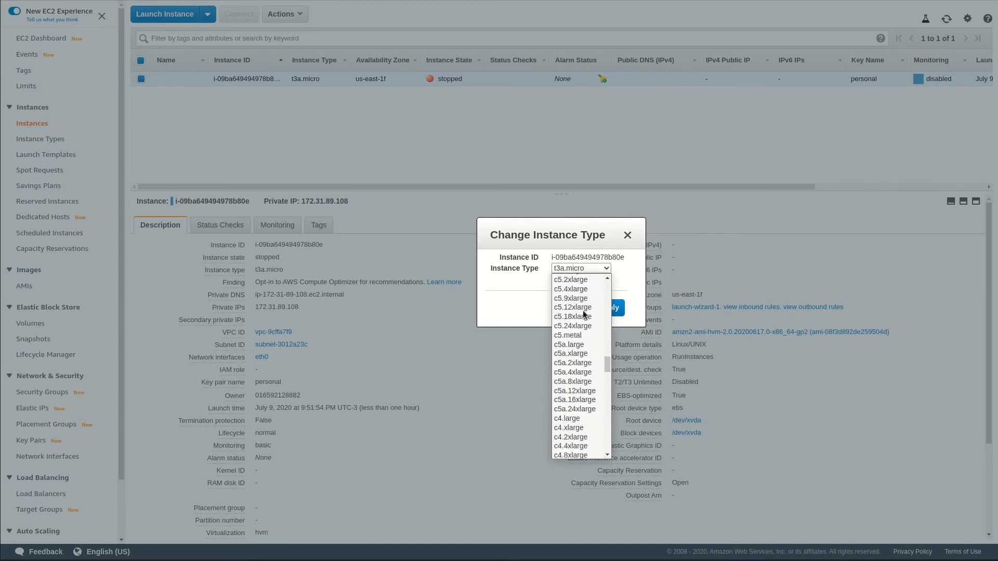
scroll(584, 314, "up", 10)
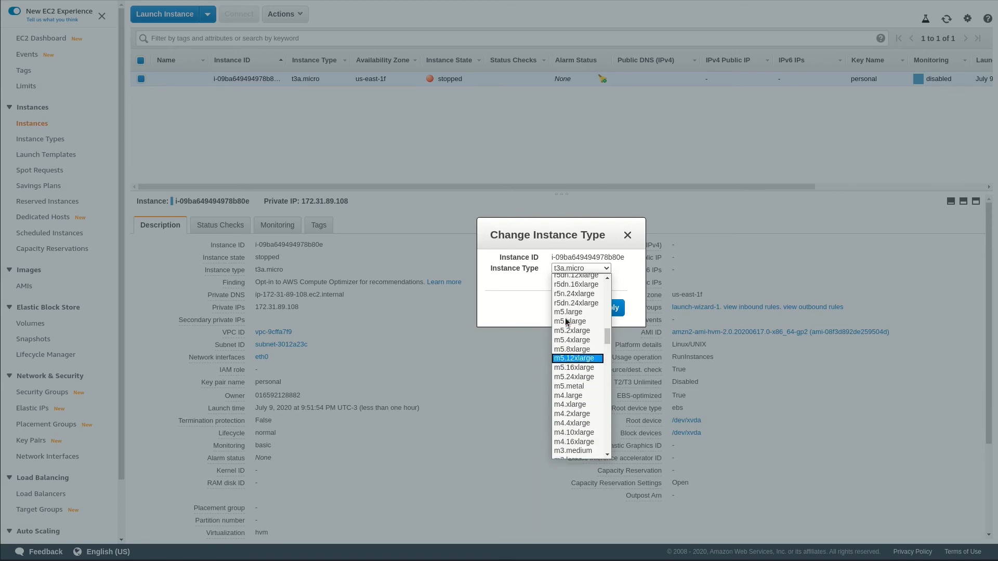
scroll(565, 332, "up", 1)
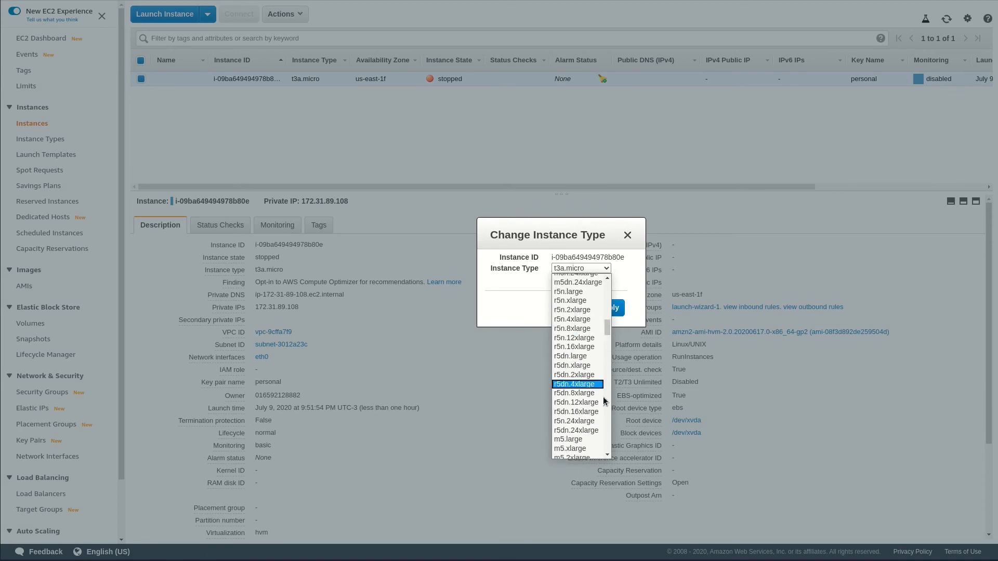
scroll(589, 389, "down", 10)
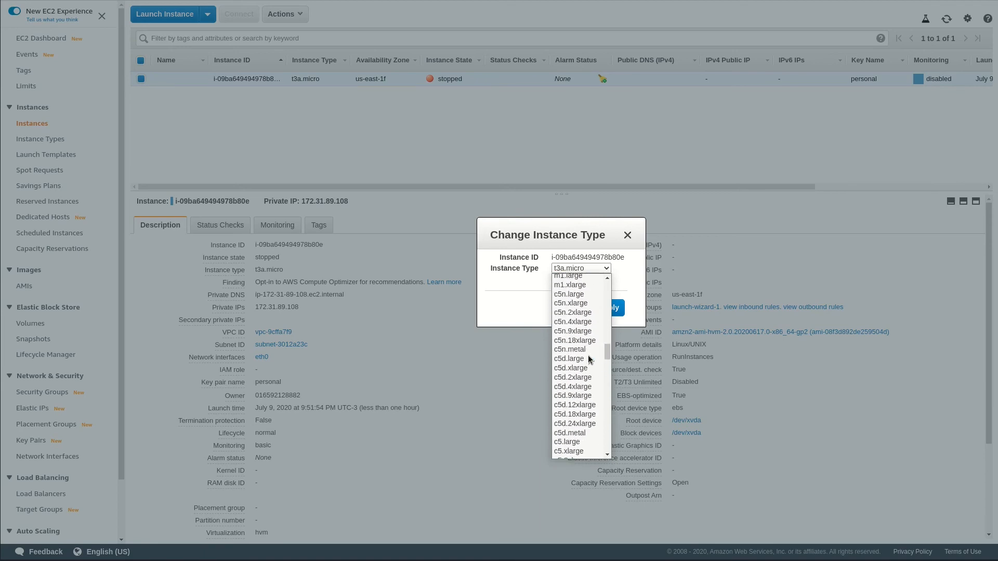
scroll(588, 354, "down", 10)
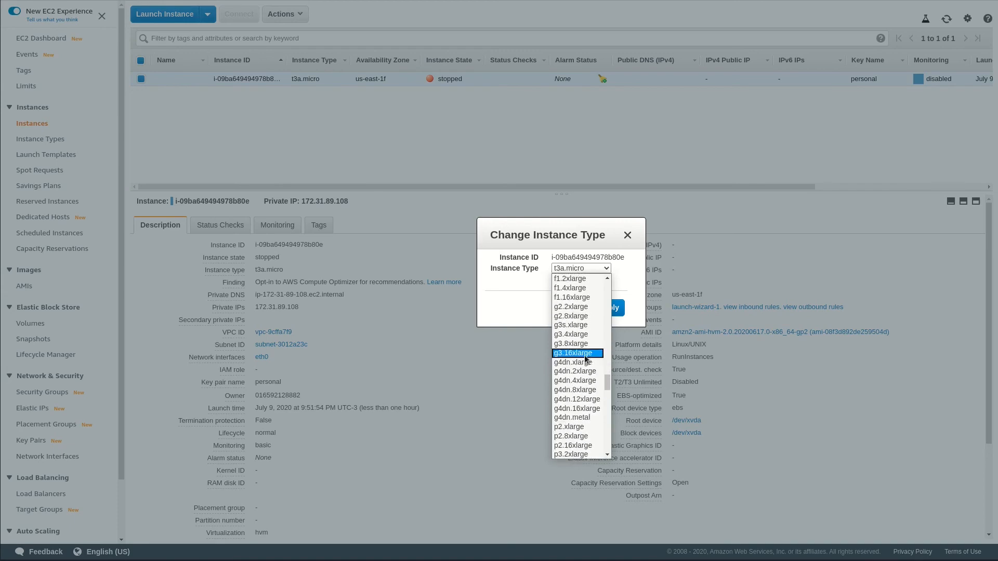
scroll(582, 364, "down", 6)
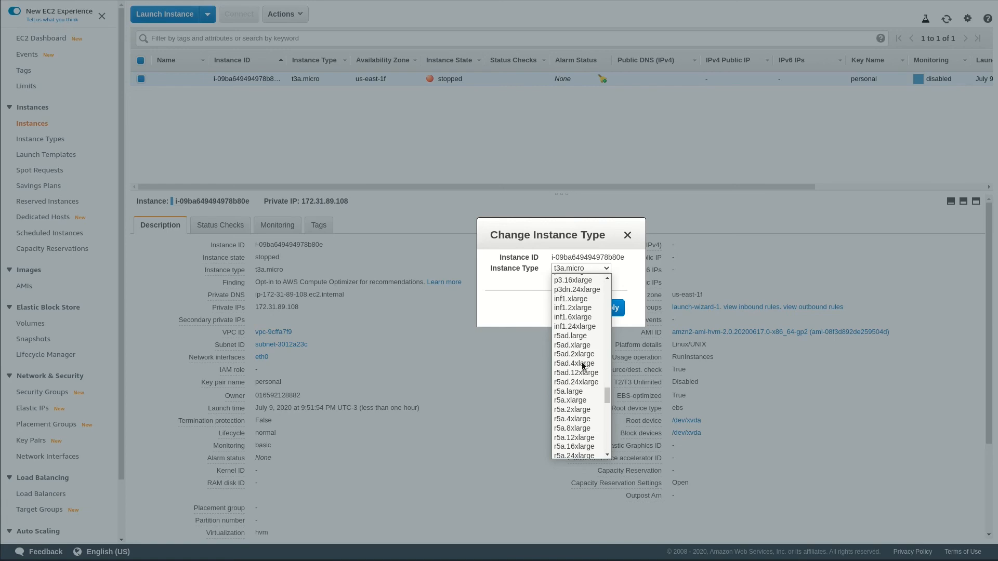
scroll(592, 361, "down", 8)
scroll(592, 359, "down", 8)
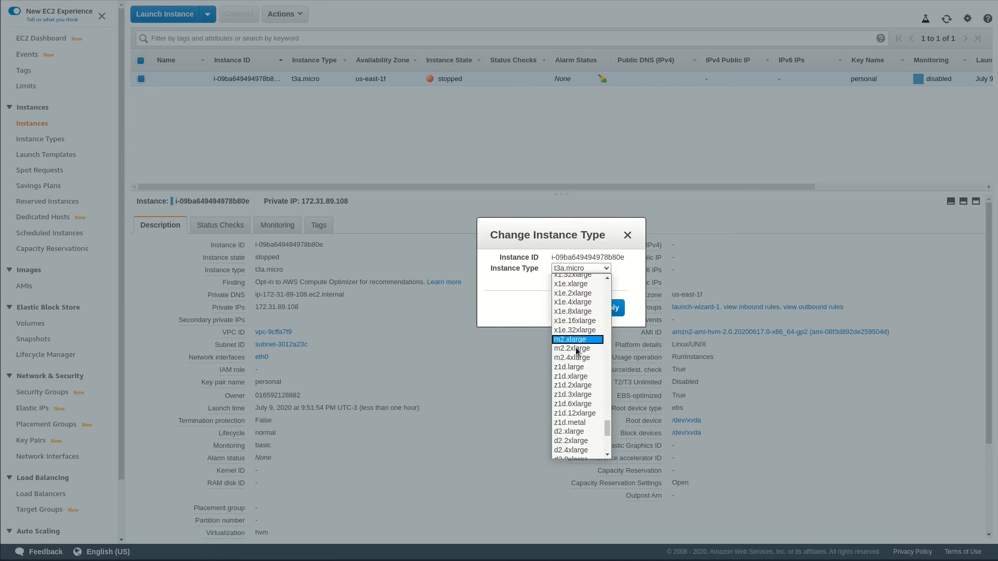
scroll(576, 348, "down", 8)
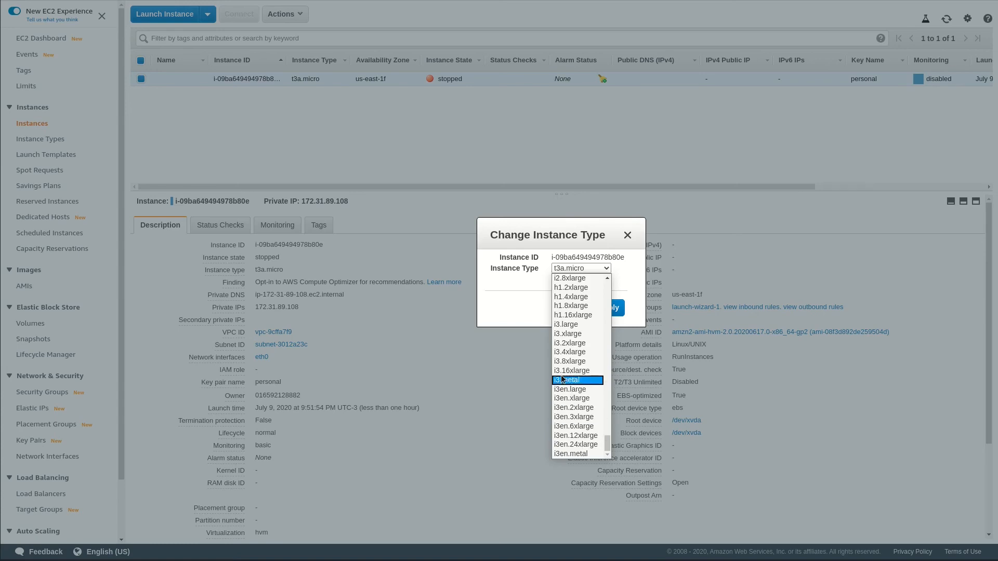
scroll(580, 359, "up", 5)
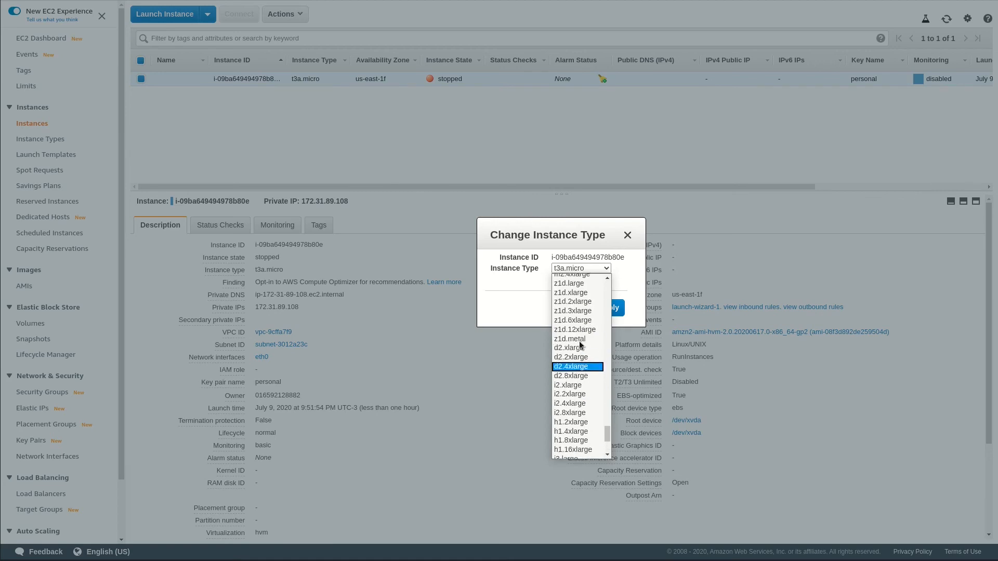
scroll(581, 345, "up", 5)
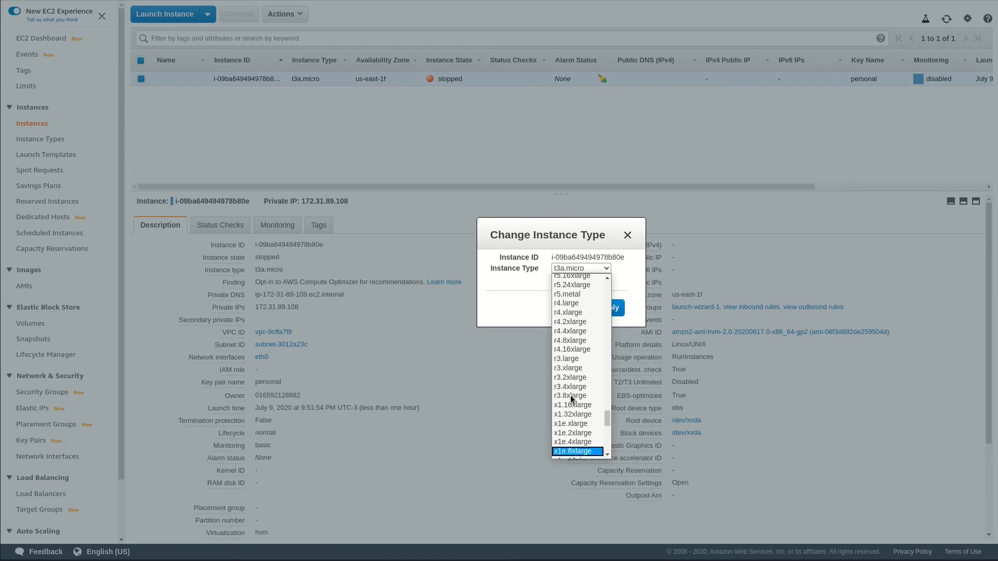
scroll(582, 347, "up", 8)
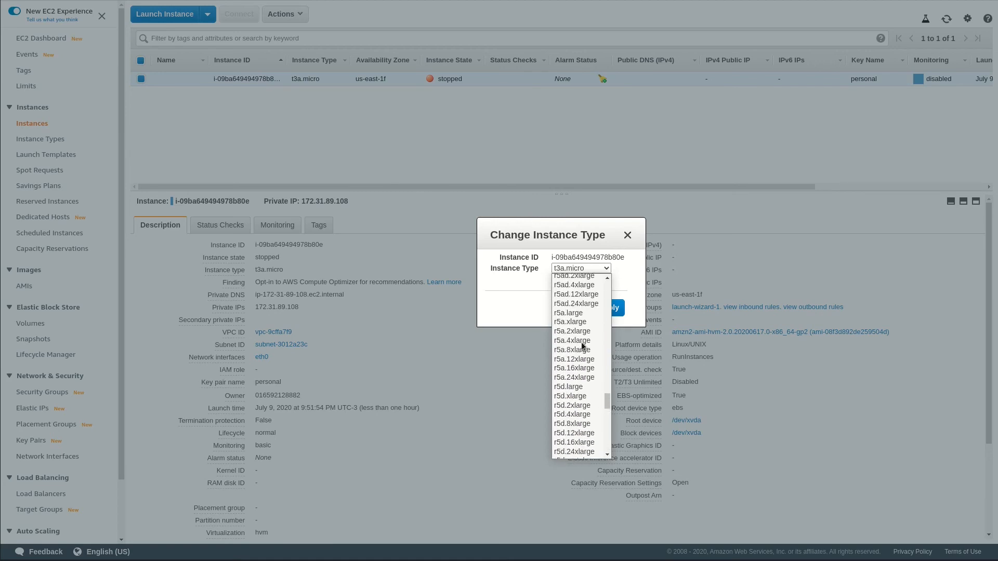
scroll(583, 346, "up", 5)
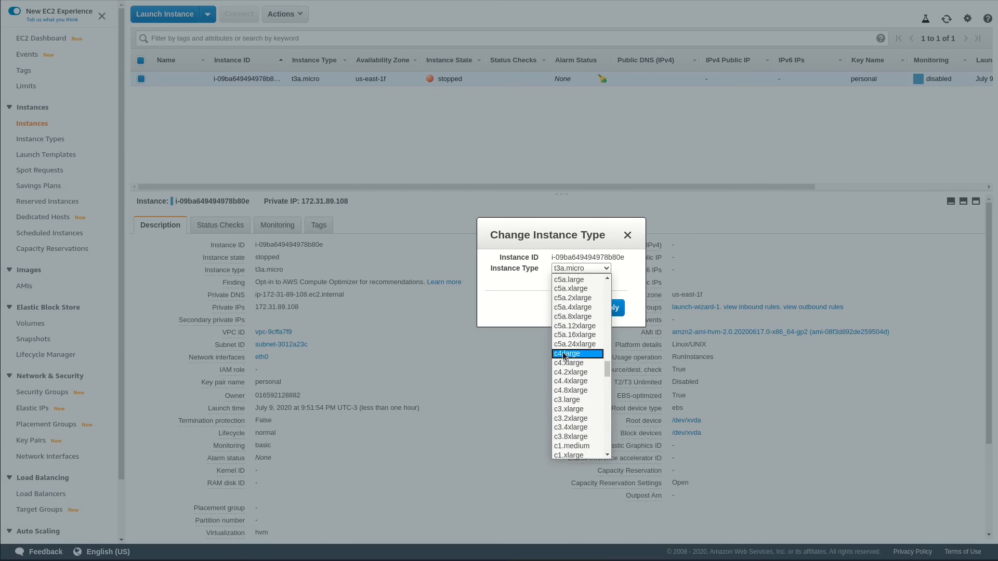
left_click(564, 356)
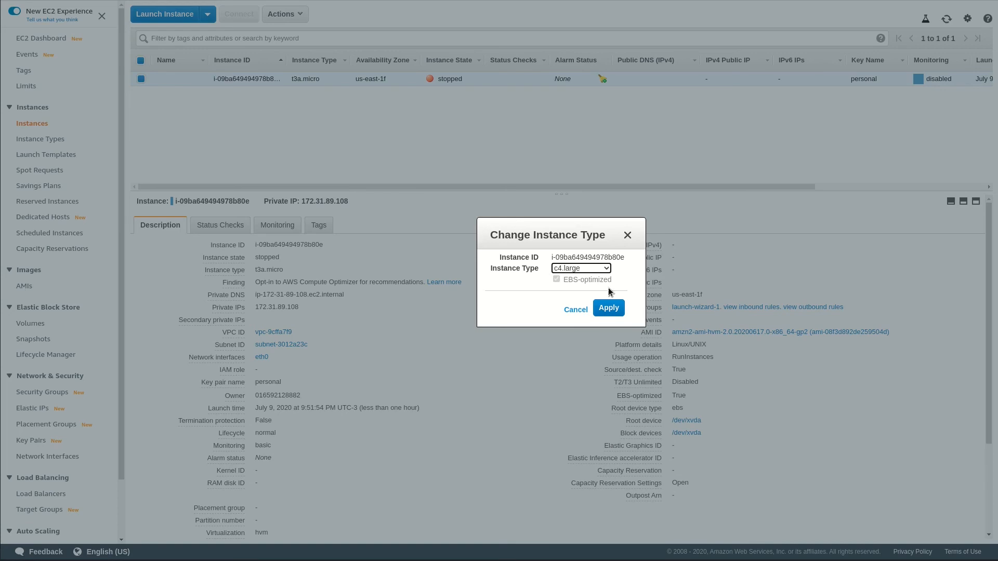
left_click(606, 309)
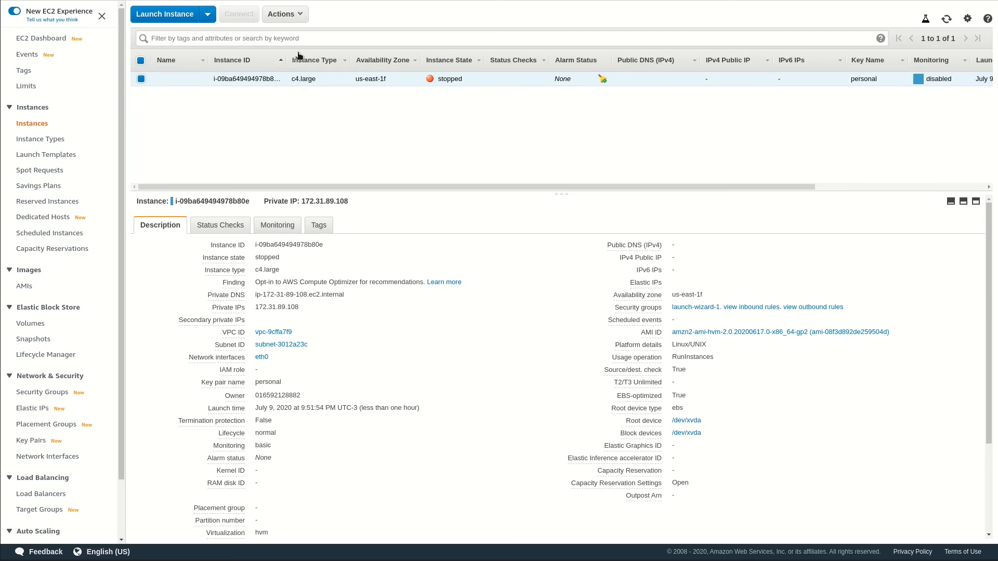
Start the stopped c4.large instance and confirm the start request.
left_click(298, 20)
mouse_move(331, 83)
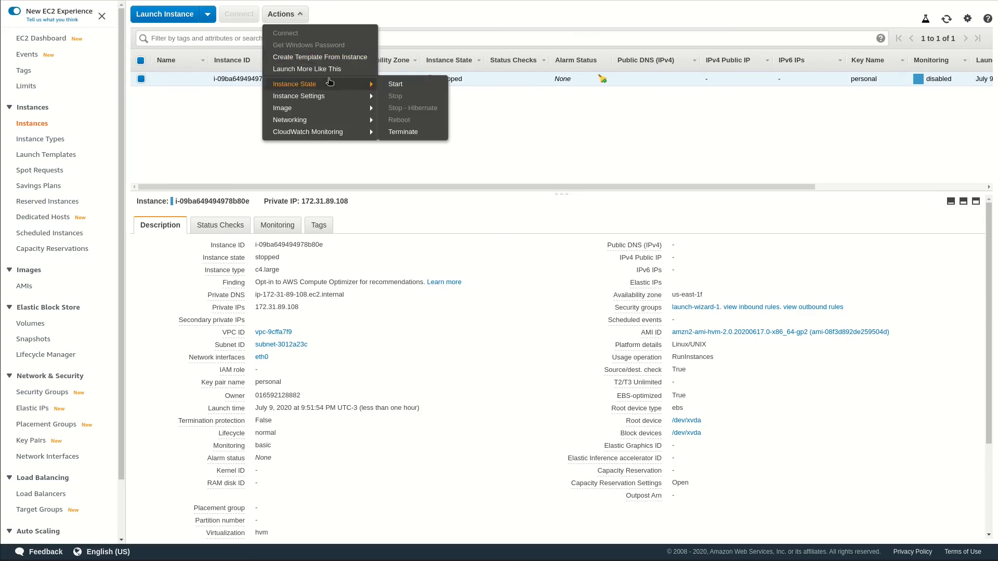
left_click(395, 85)
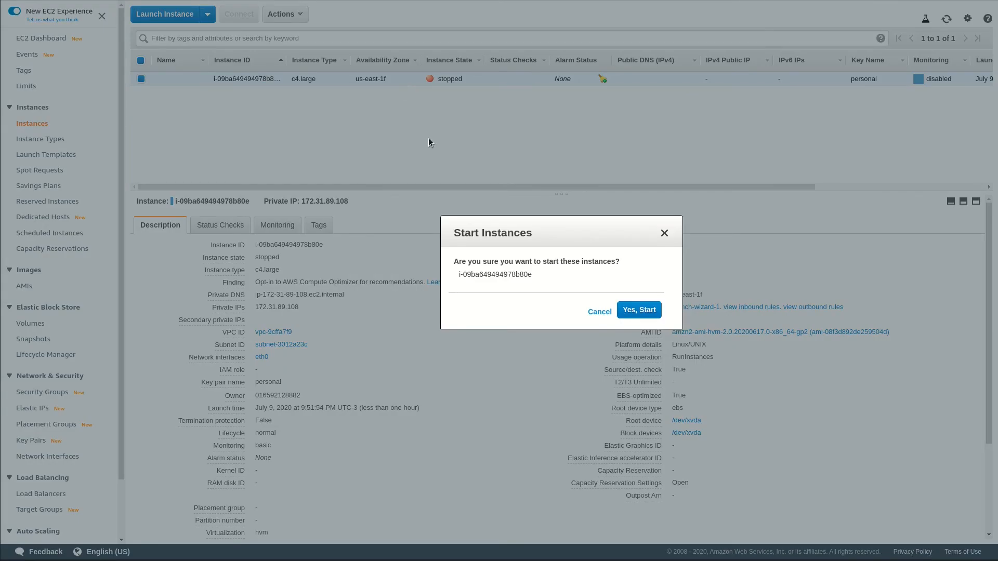
left_click(627, 308)
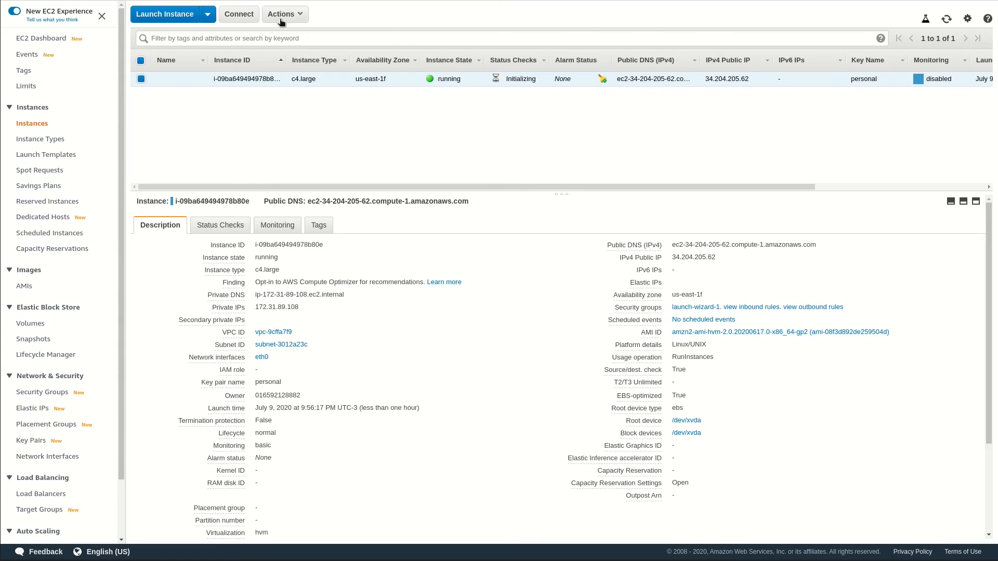
Connect to the running instance through EC2 Instance Connect as ec2-user and list the home directory with ls -lrt.
left_click(240, 15)
left_click(504, 165)
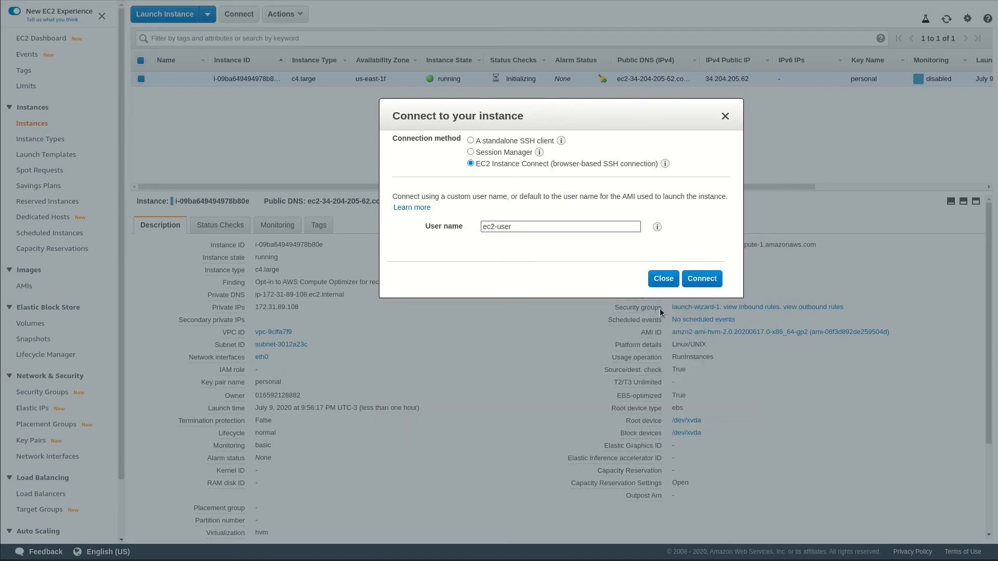
left_click(702, 279)
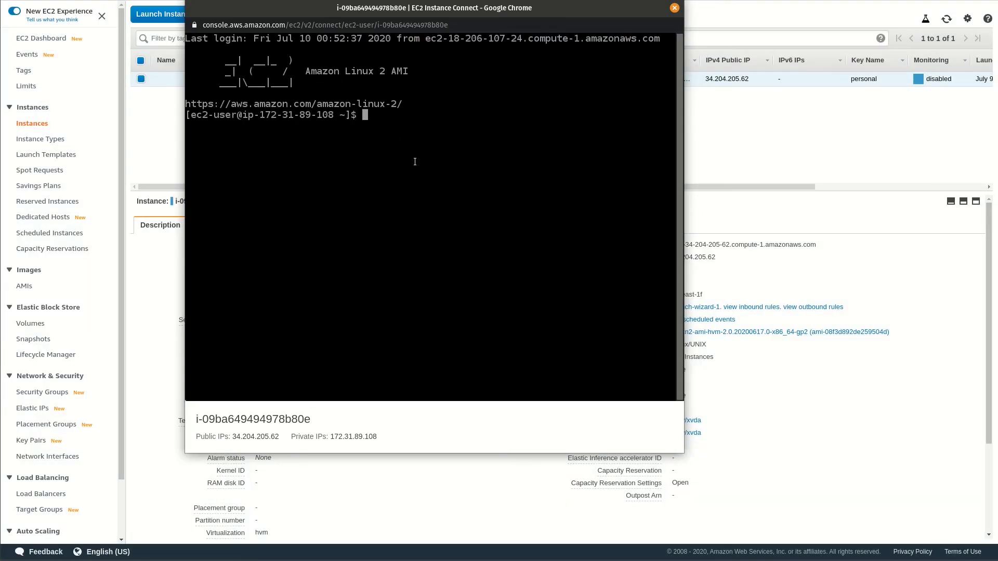
type("ls -lrt")
key("Return")
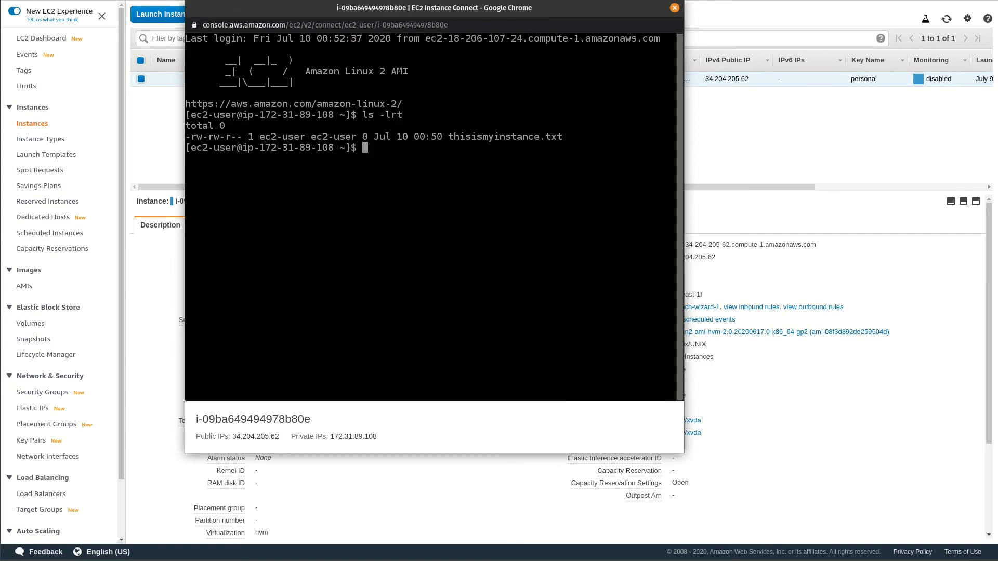
Run top to examine the resized instance's total and available memory, quit it, and close the terminal session.
type("top")
key("Return")
left_click_drag(510, 82, 555, 82)
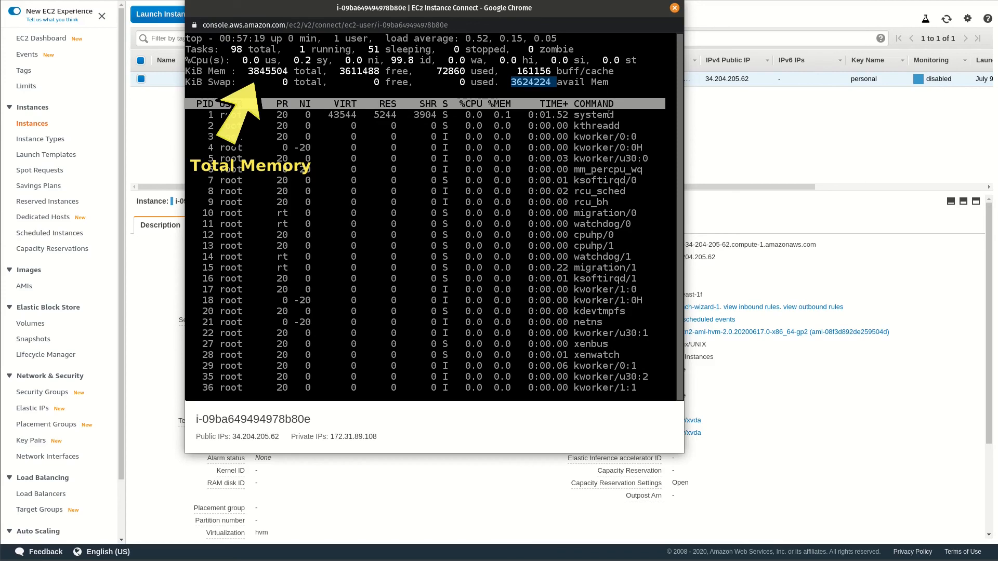
key("q")
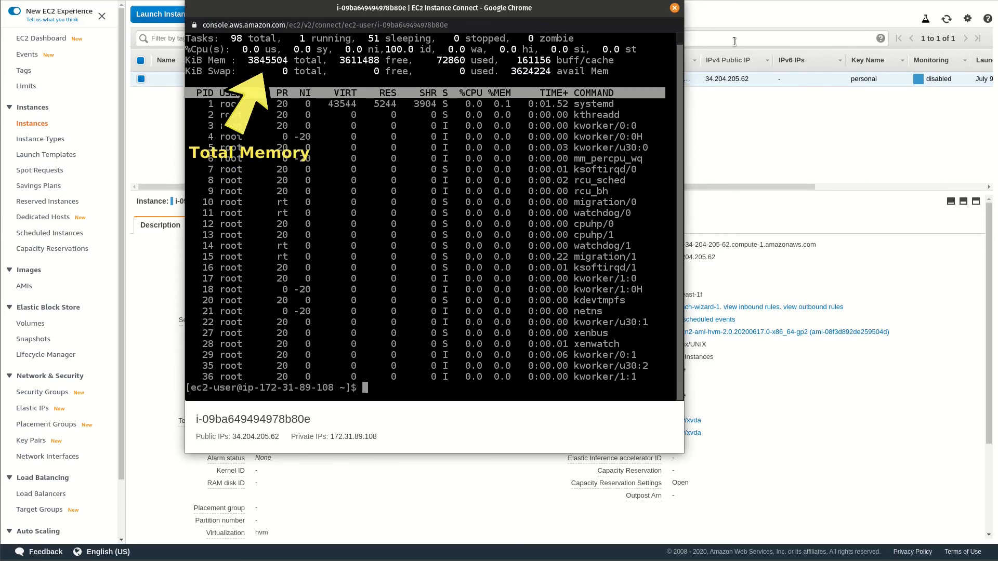
left_click(674, 8)
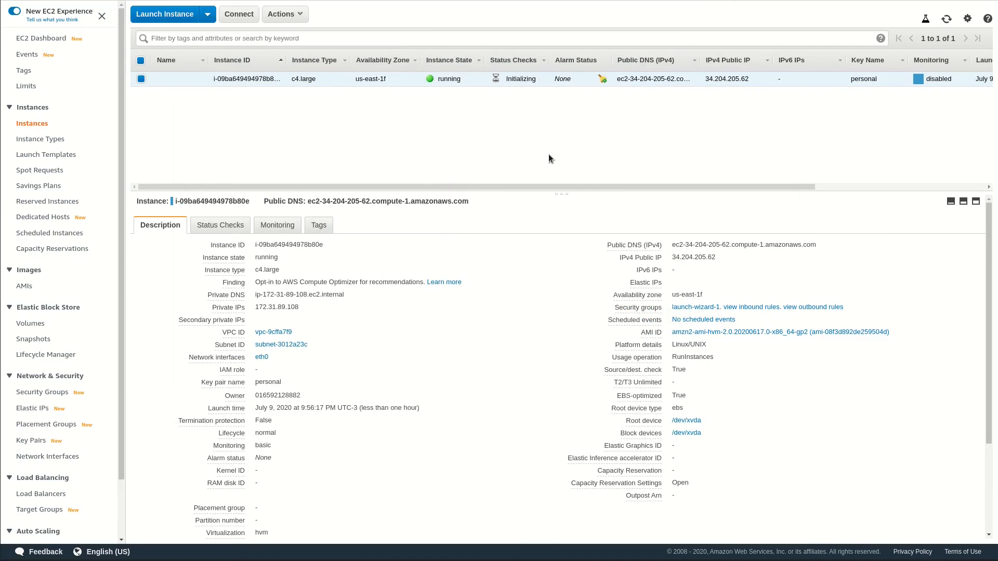